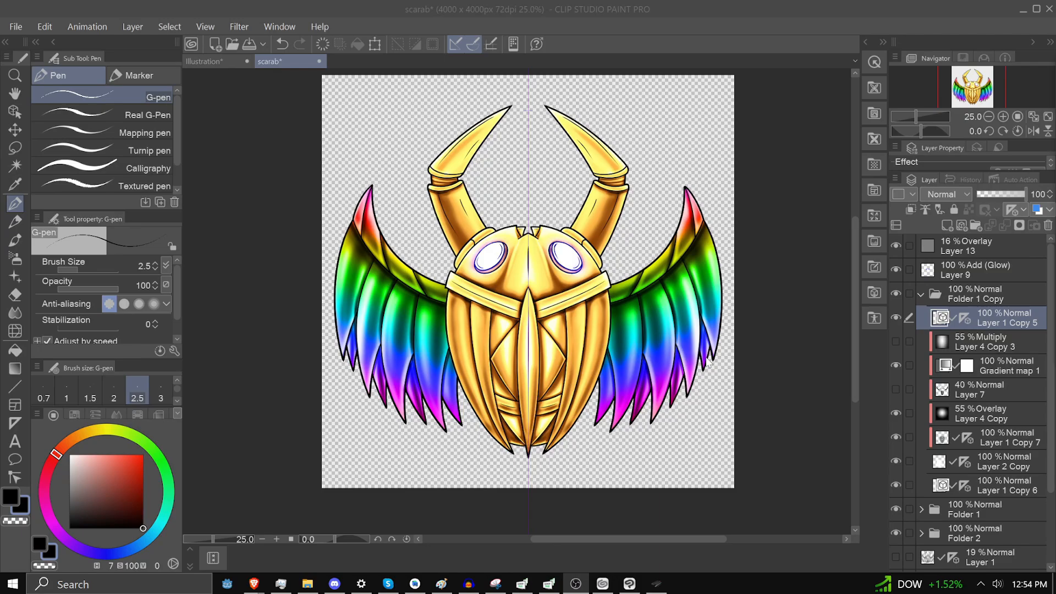
In the Illustration document, draw a loose zigzag on Layer 5 with the G-pen at size 2.5 and stabilization 0
scroll(492, 242, up, 4)
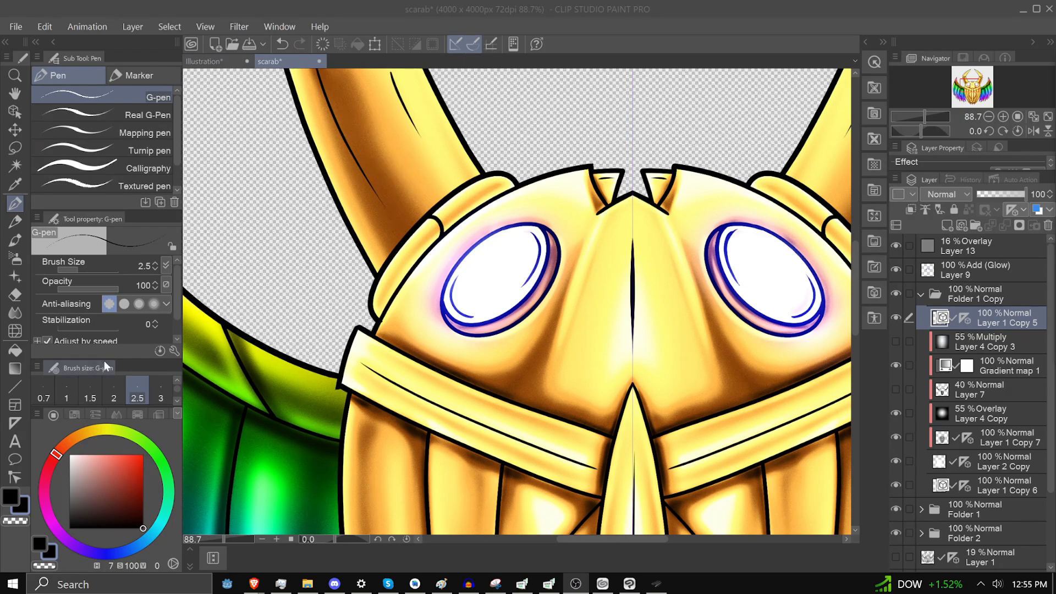
click(204, 61)
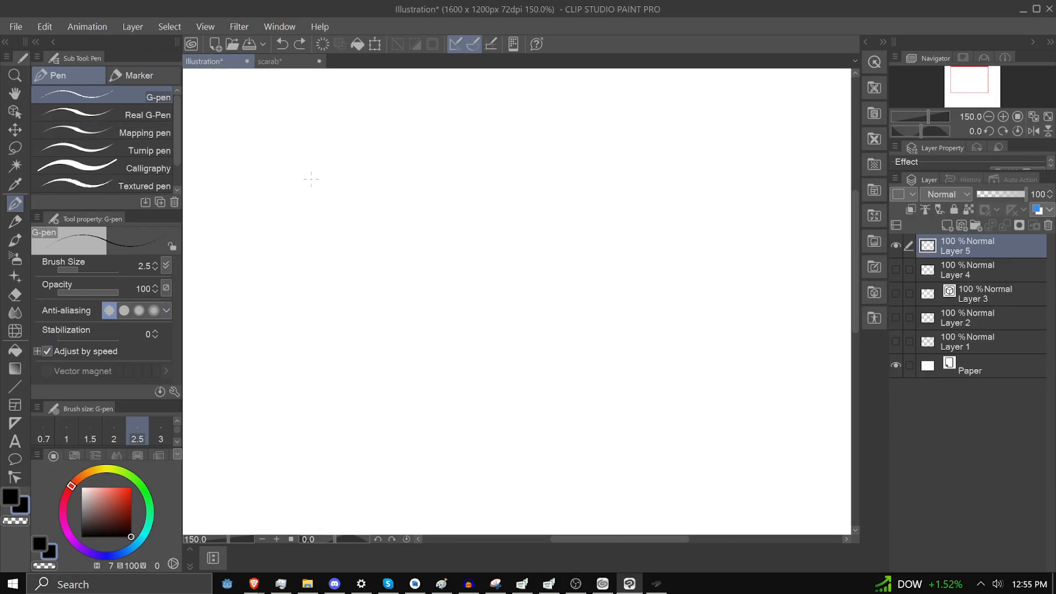
mouse_move(375, 199)
mouse_down()
mouse_move(483, 236)
mouse_move(568, 289)
mouse_move(627, 371)
mouse_up()
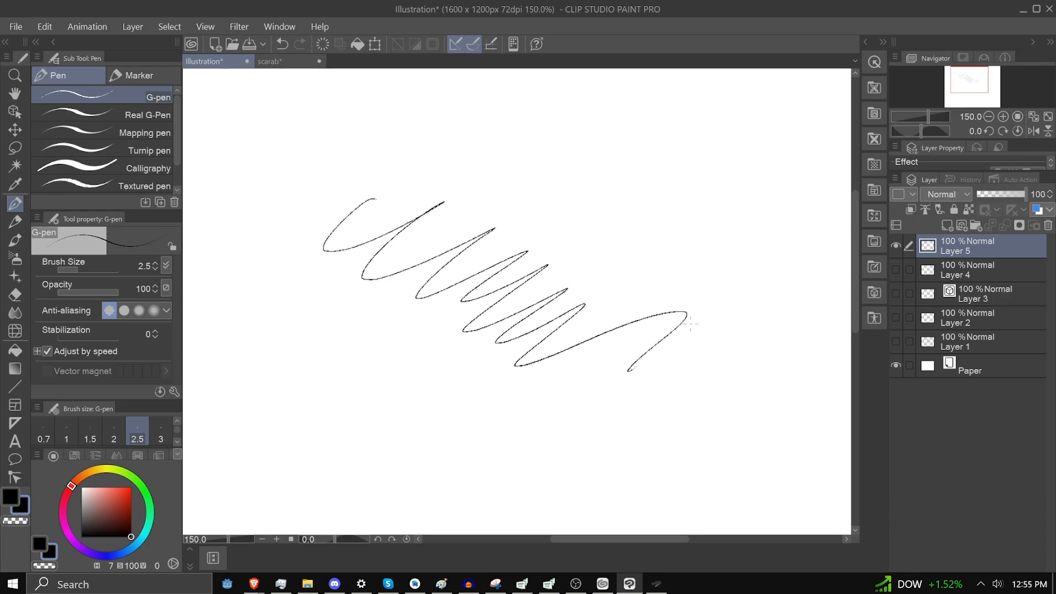
Draw a second zigzag on a new layer with stabilization 100, and move Layer 5's zigzag clear of it
key(ctrl+shift+n)
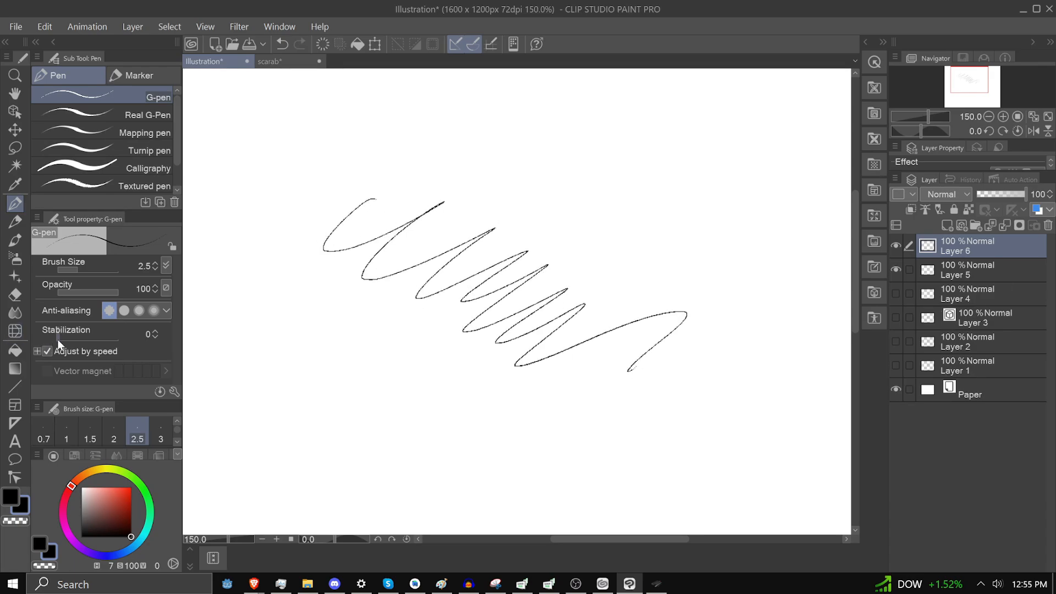
drag(83, 339, 143, 334)
mouse_move(376, 195)
mouse_down()
mouse_move(374, 264)
mouse_move(473, 324)
mouse_move(572, 363)
mouse_move(781, 397)
mouse_up()
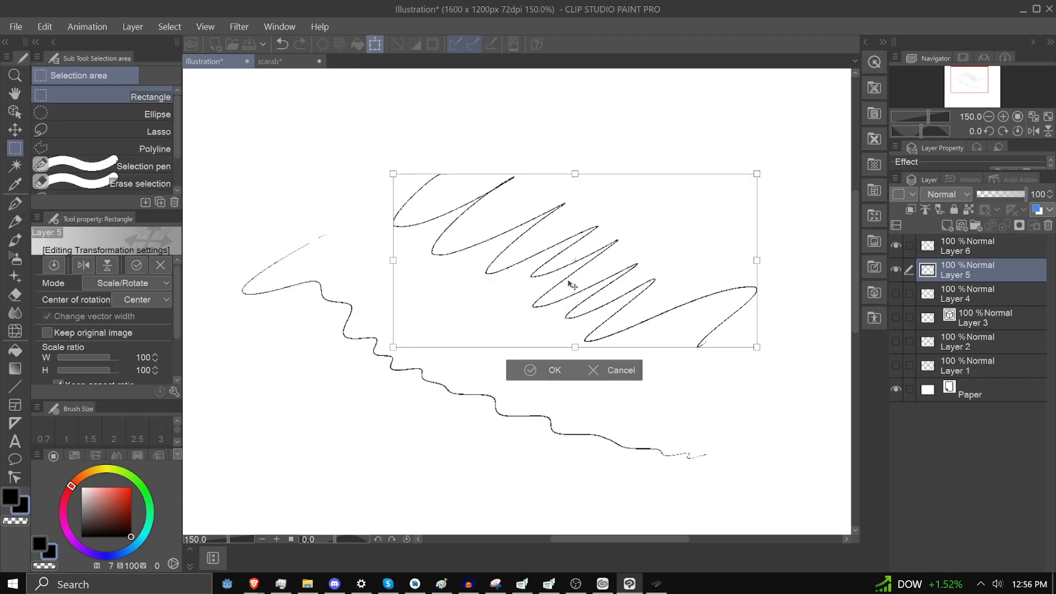
key(Return)
key(p)
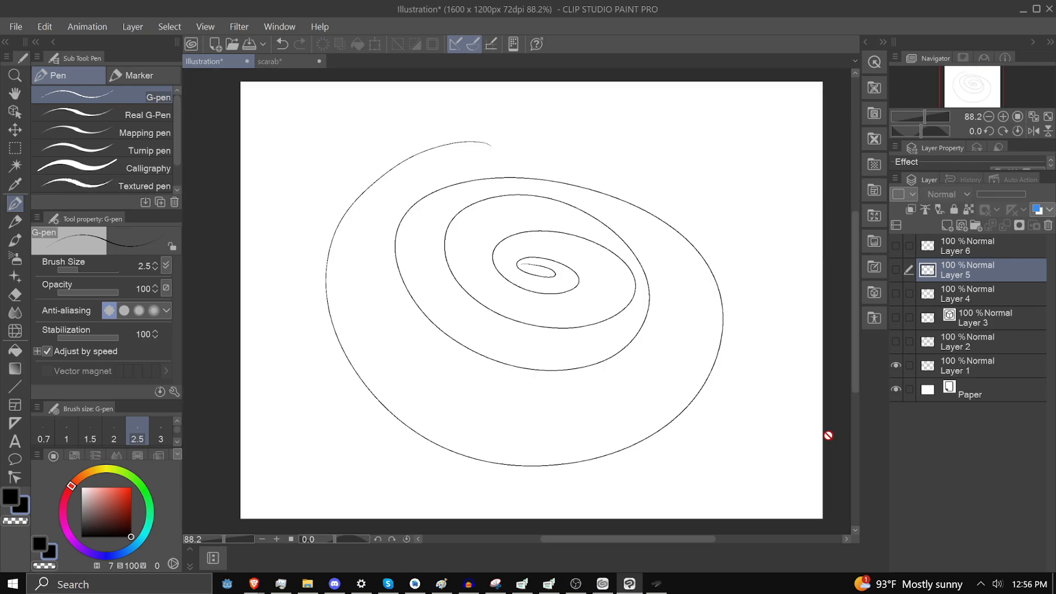
Compare the spirals on Layer 1 and Layer 2 by toggling the visibility of both layers
click(896, 342)
click(896, 365)
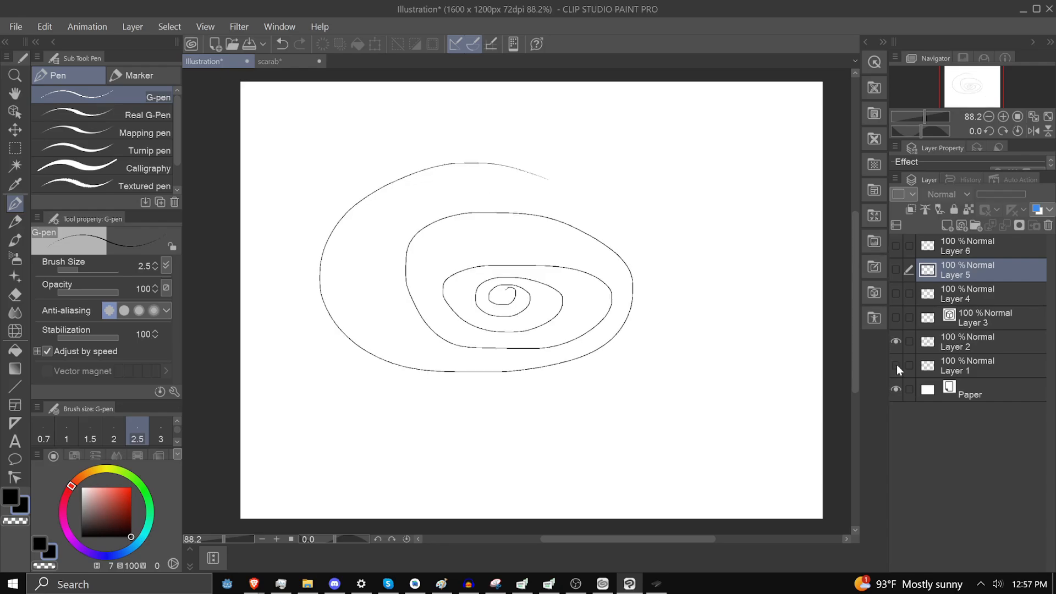
click(896, 365)
click(896, 341)
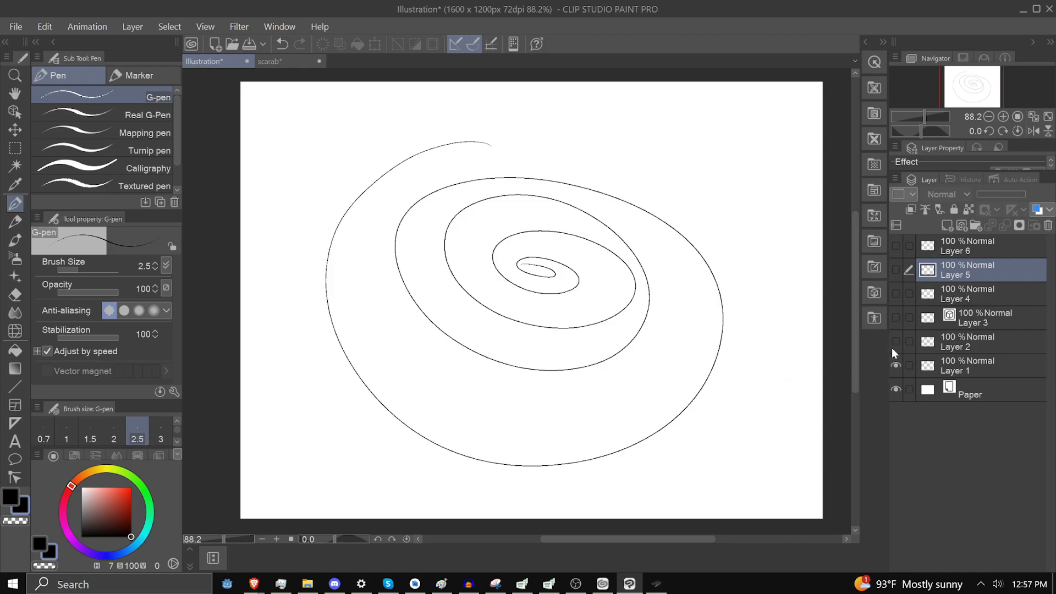
click(895, 345)
click(896, 365)
In the scarab document, lower the Layer 1 sketch's opacity to 33% and select the line art layer, Layer 1 Copy 5
click(909, 365)
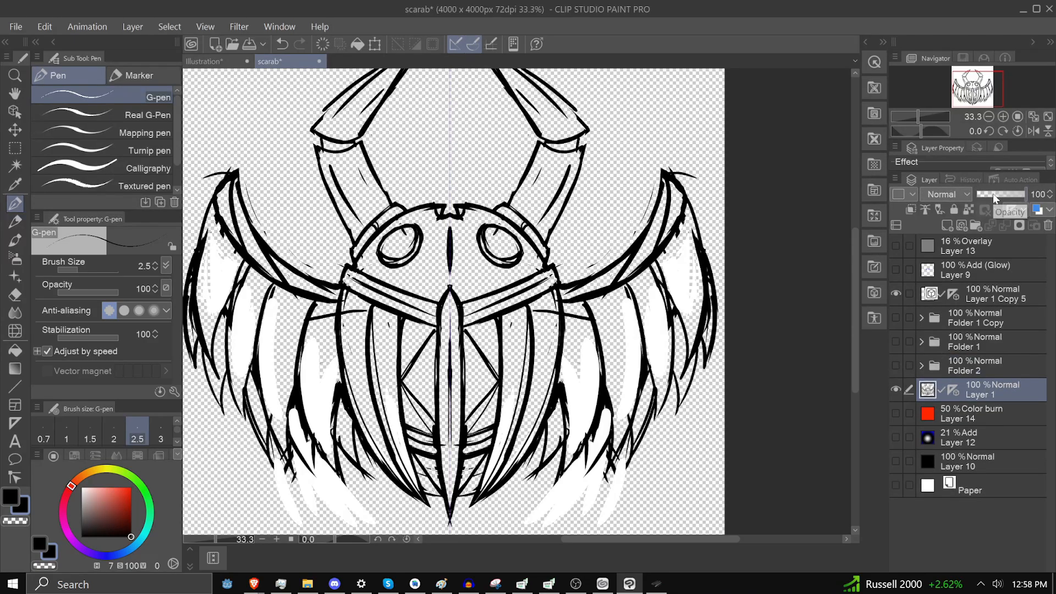
click(992, 194)
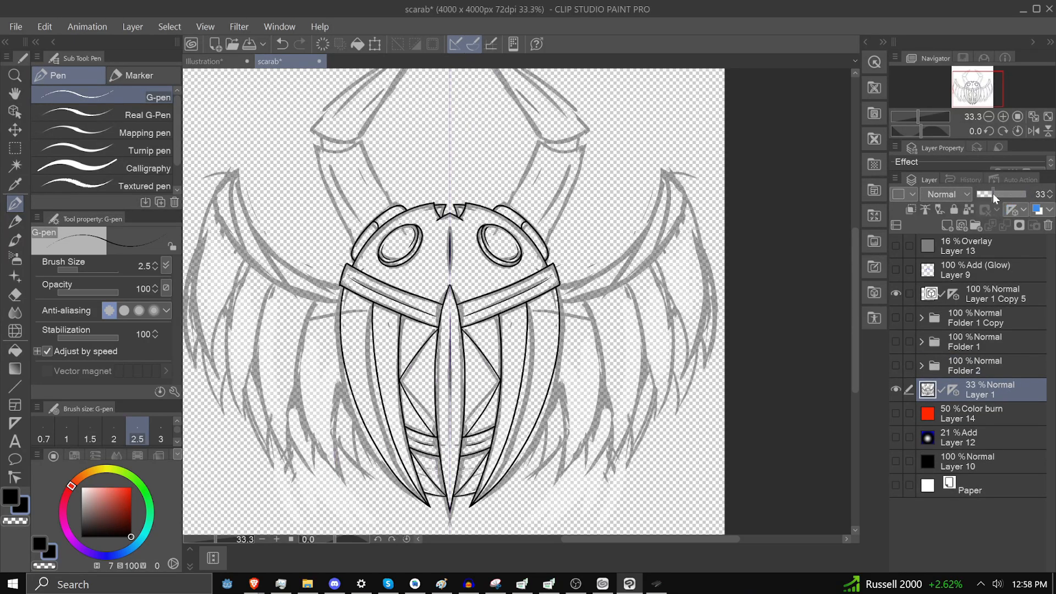
click(990, 297)
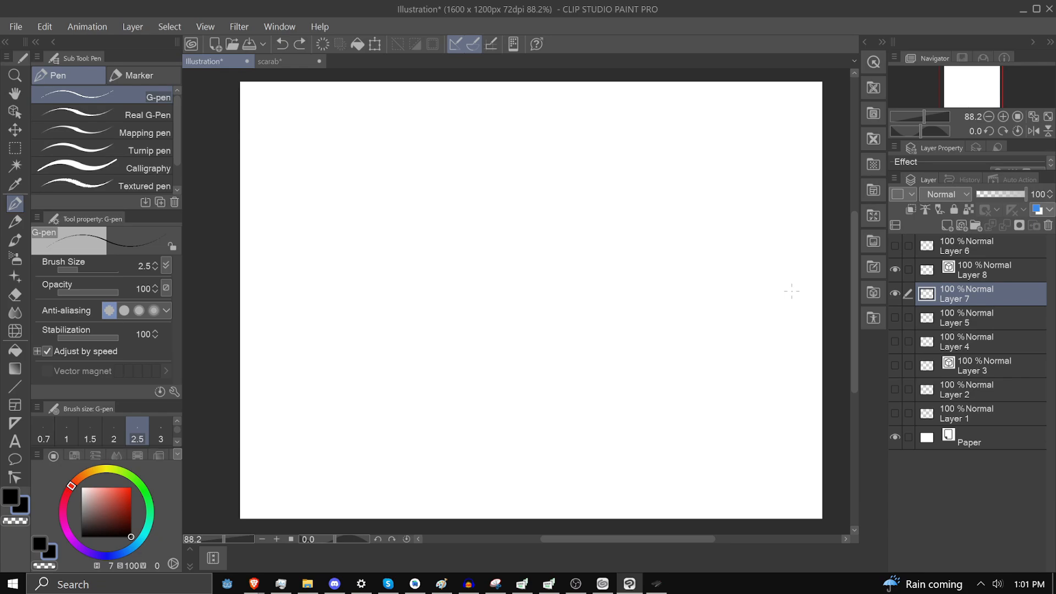
Draw two crossing lines on raster Layer 7 of the Illustration document and delete their upper arms with a lasso selection
drag(394, 335, 694, 207)
drag(464, 199, 610, 399)
key(m)
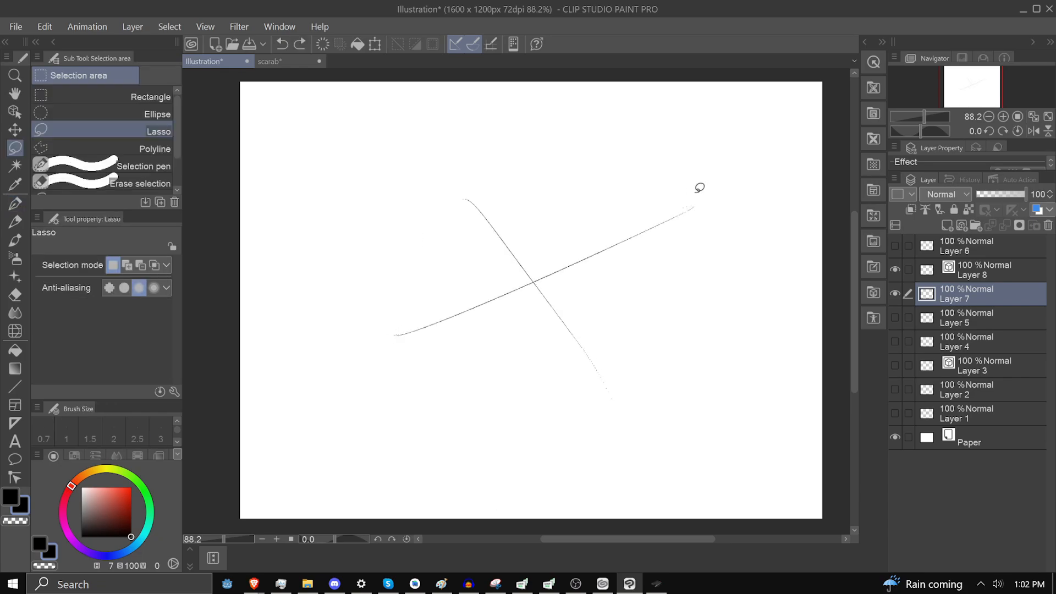
mouse_move(736, 181)
mouse_down()
mouse_move(510, 123)
mouse_move(714, 228)
mouse_move(696, 173)
mouse_up()
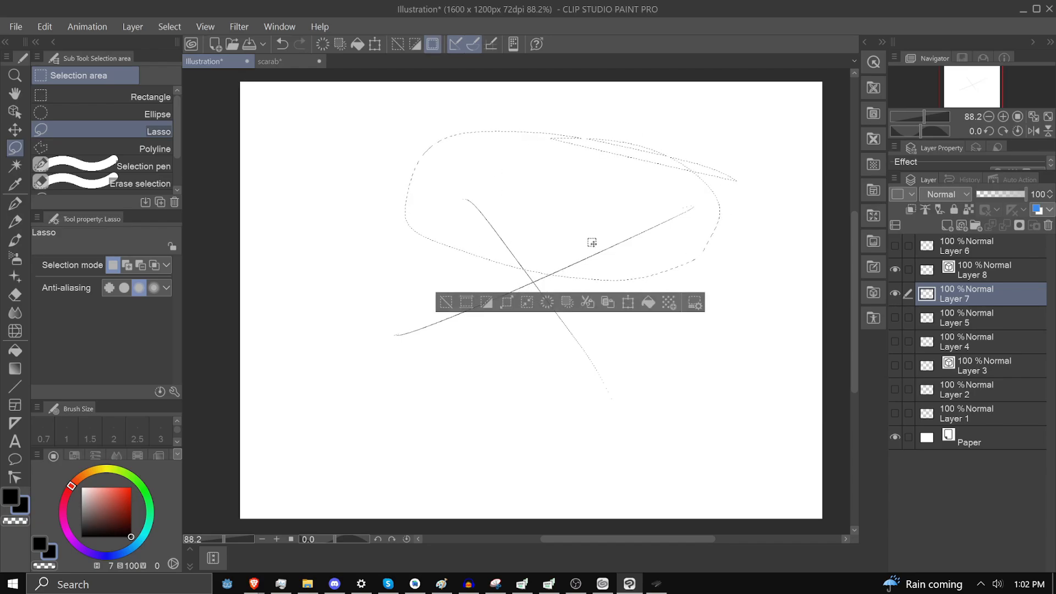
key(Delete)
key(ctrl+d)
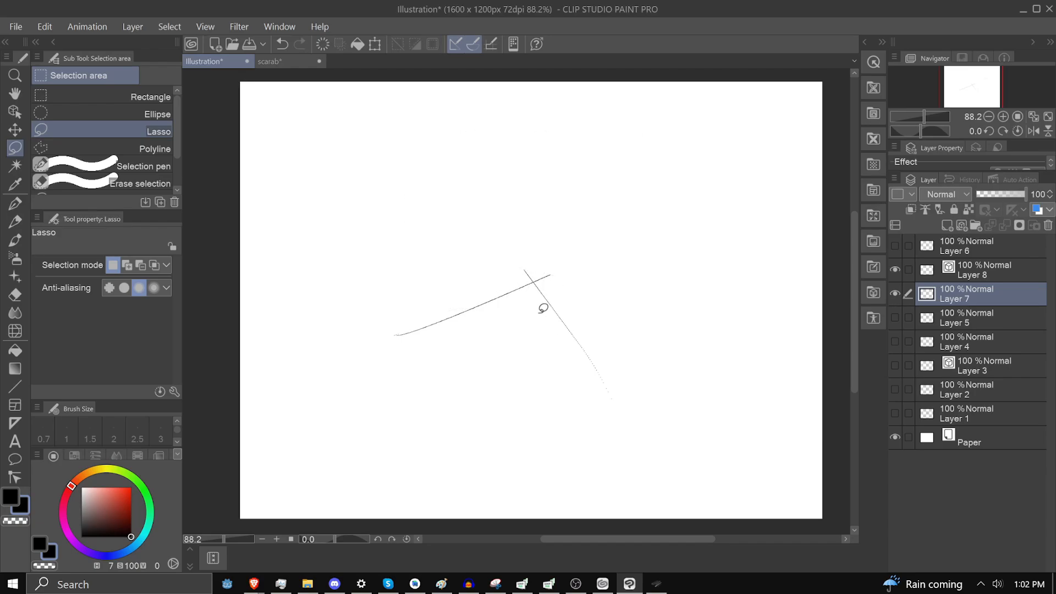
Erase the small leftover ends past the corner on Layer 7 with the Rough eraser at size 100
scroll(543, 283, up, 10)
key(e)
drag(480, 198, 533, 189)
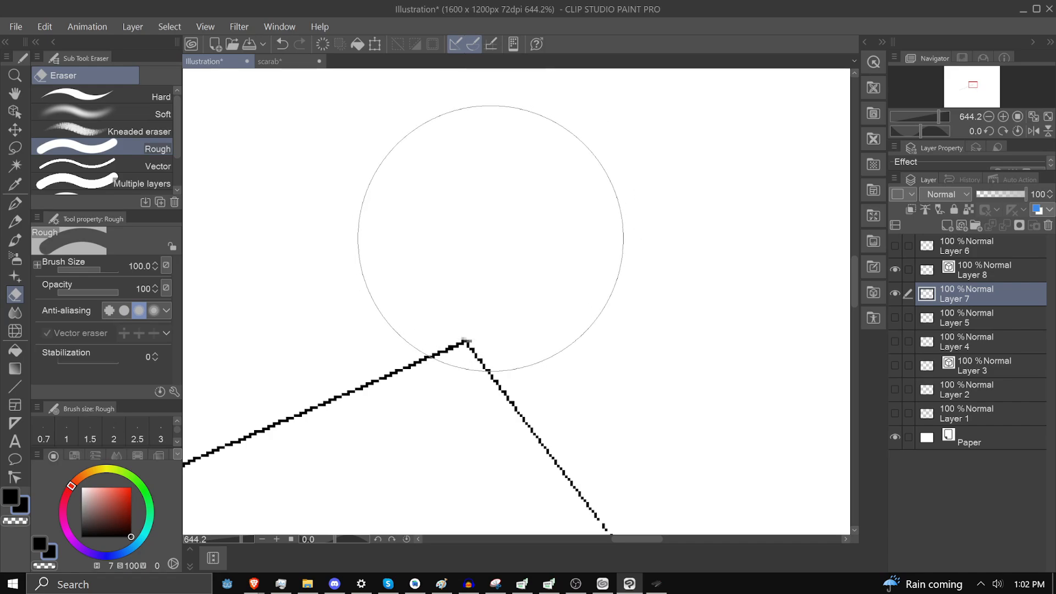
scroll(490, 238, down, 8)
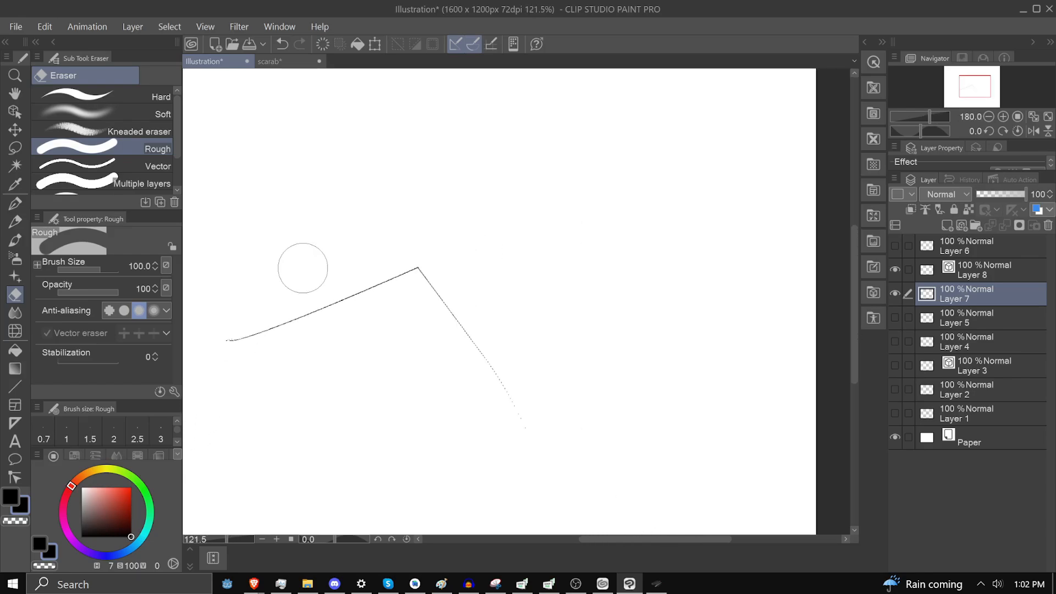
Switch to the scarab document and view the complete artwork
click(272, 62)
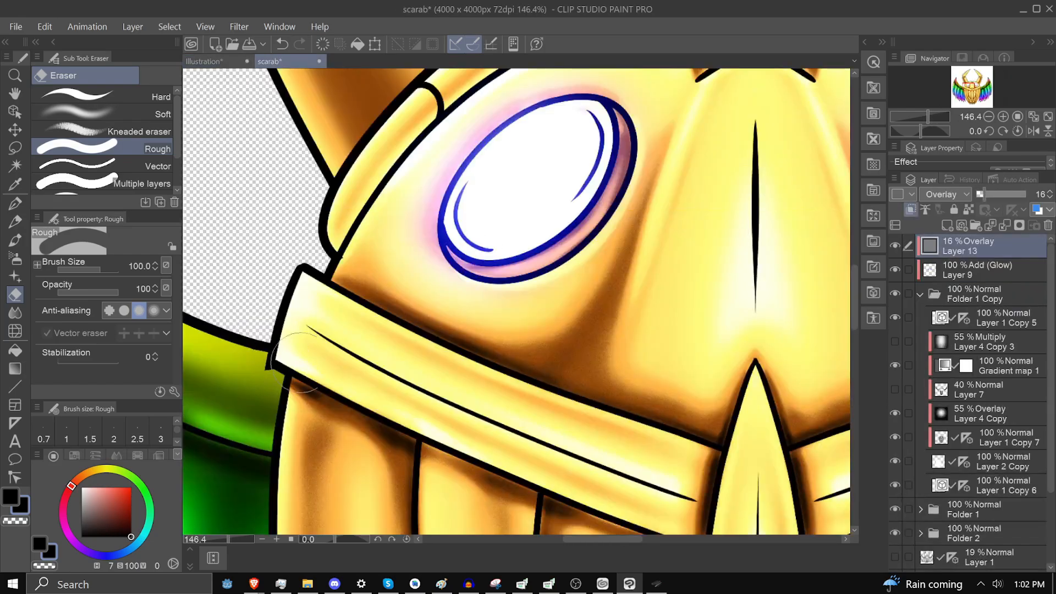
scroll(350, 308, down, 2)
scroll(350, 308, down, 3)
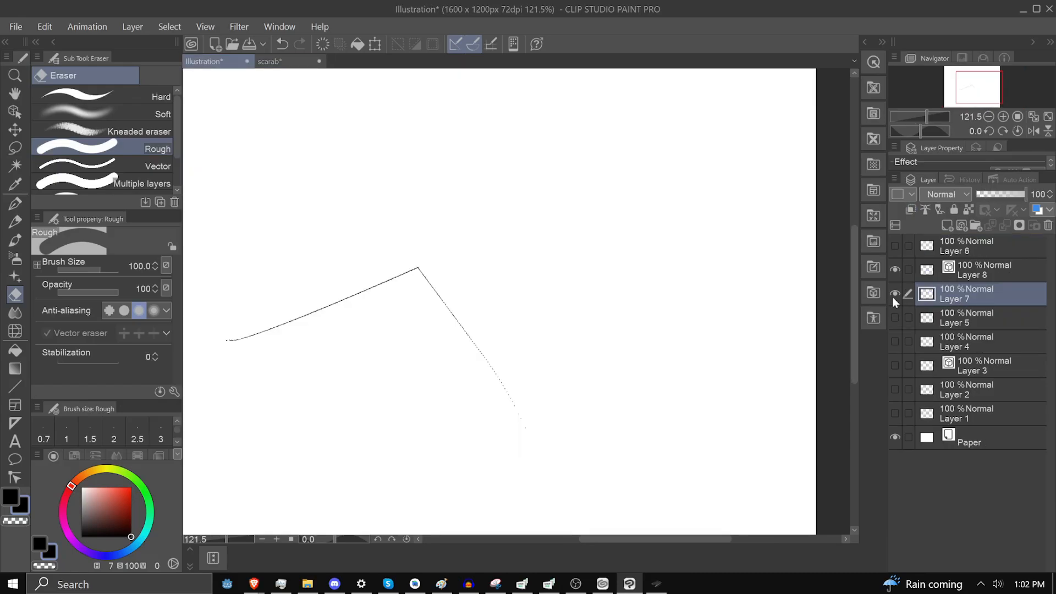
Hide Layer 7 in the Illustration document and make vector Layer 8 the only active layer
click(894, 295)
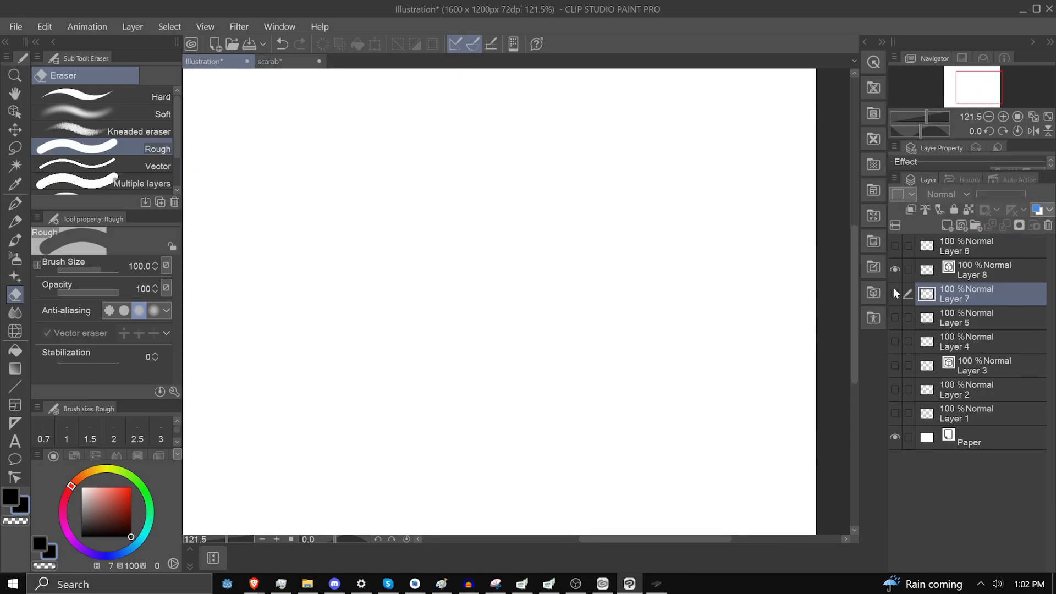
click(913, 276)
key(p)
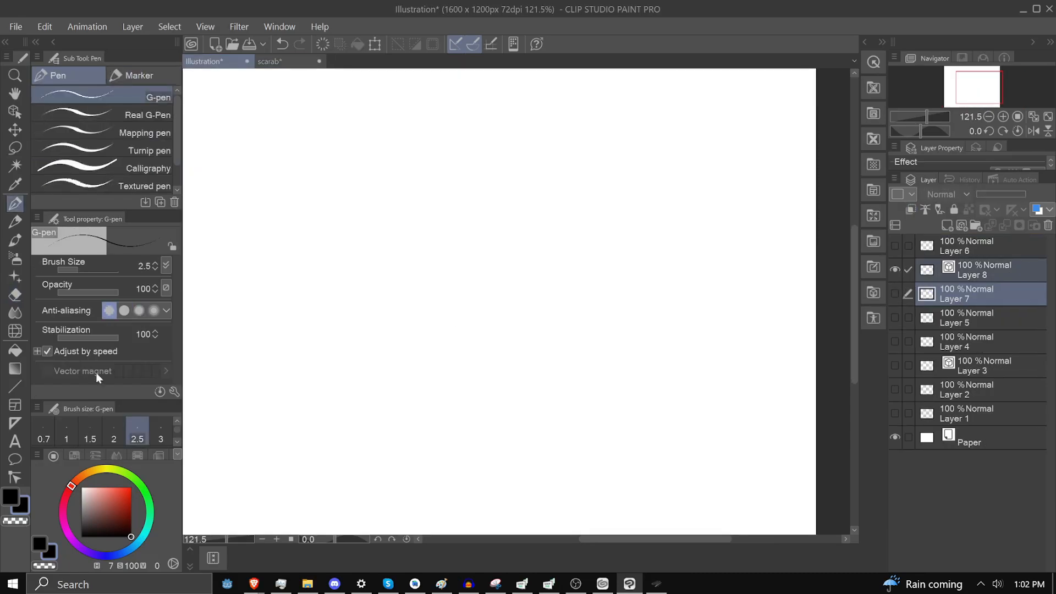
key(p)
click(951, 281)
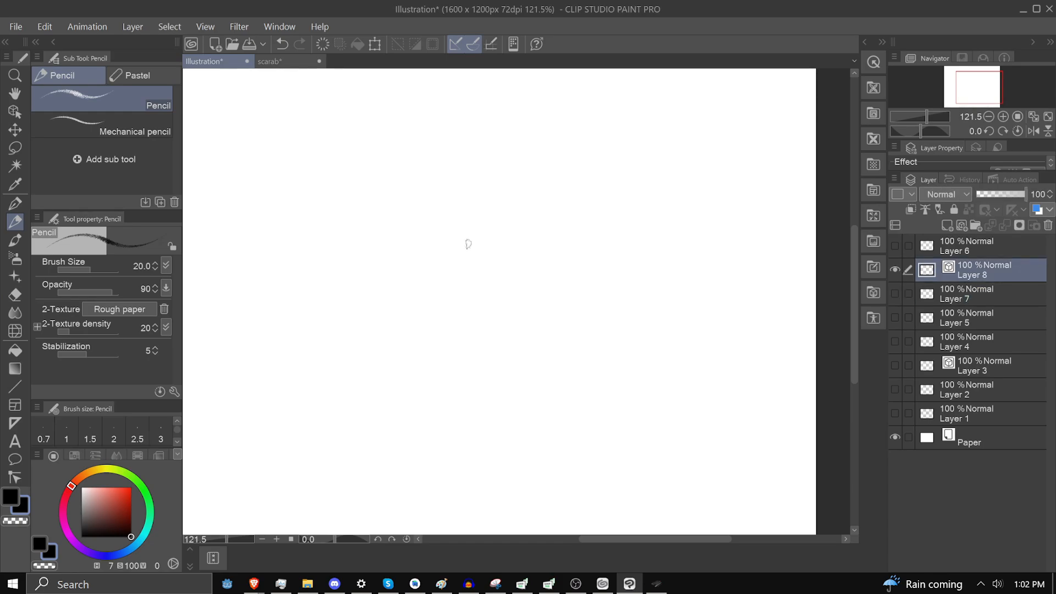
Trim the upper arms of the crossing lines on Layer 8 with the Vector eraser at size 6, and lasso around that area
key(e)
click(141, 167)
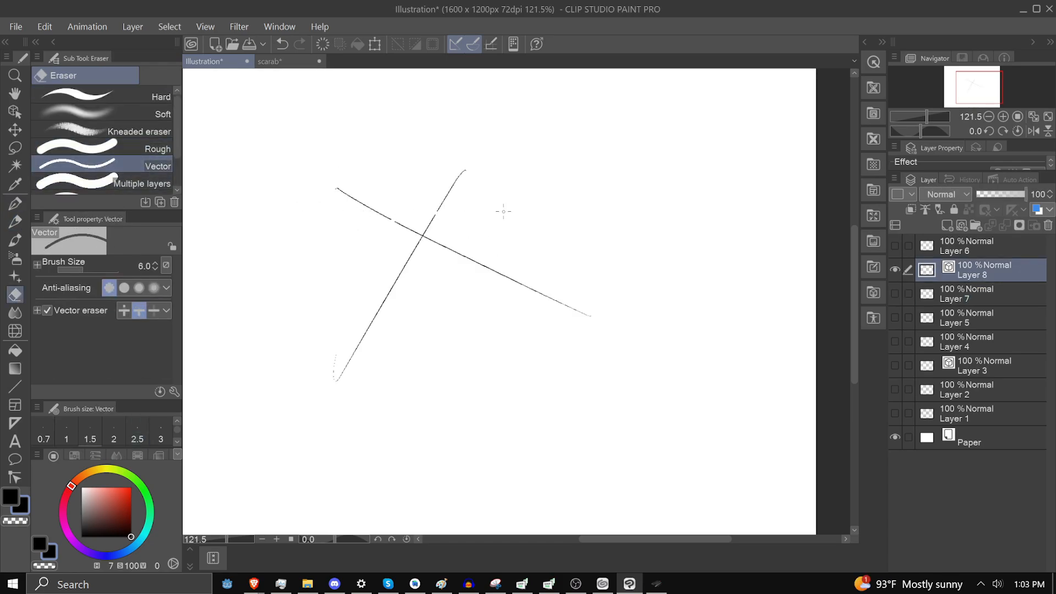
drag(503, 211, 493, 212)
key(m)
mouse_move(440, 207)
mouse_down()
mouse_move(318, 259)
mouse_move(643, 368)
mouse_move(406, 183)
mouse_move(354, 238)
mouse_up()
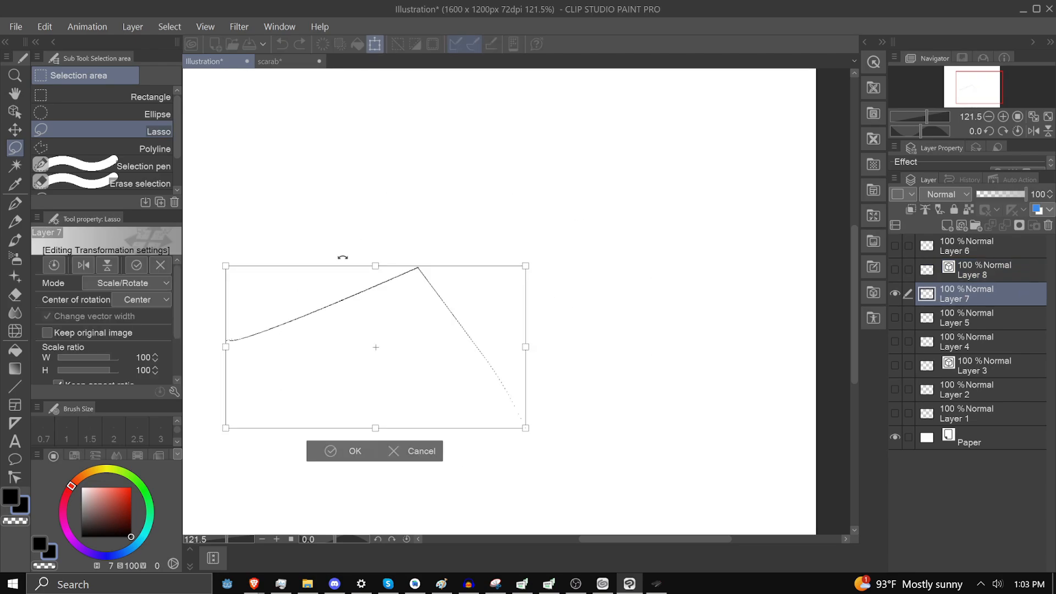
Rotate the corner lines on raster Layer 7 counterclockwise with a Scale/Rotate transform
scroll(380, 273, up, 6)
mouse_move(391, 239)
mouse_down()
mouse_move(312, 256)
mouse_move(255, 300)
mouse_up()
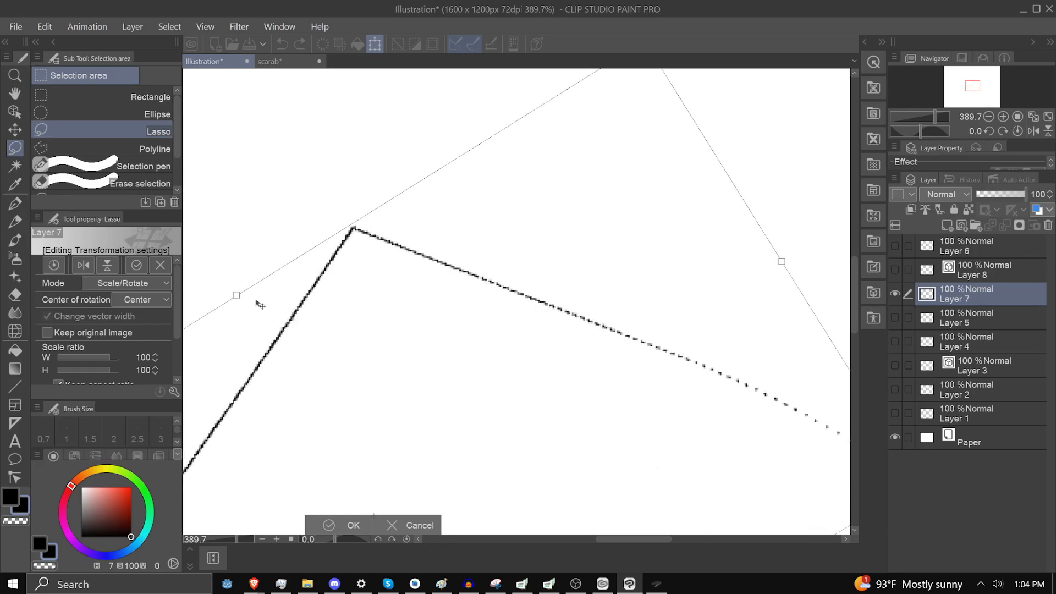
key(Return)
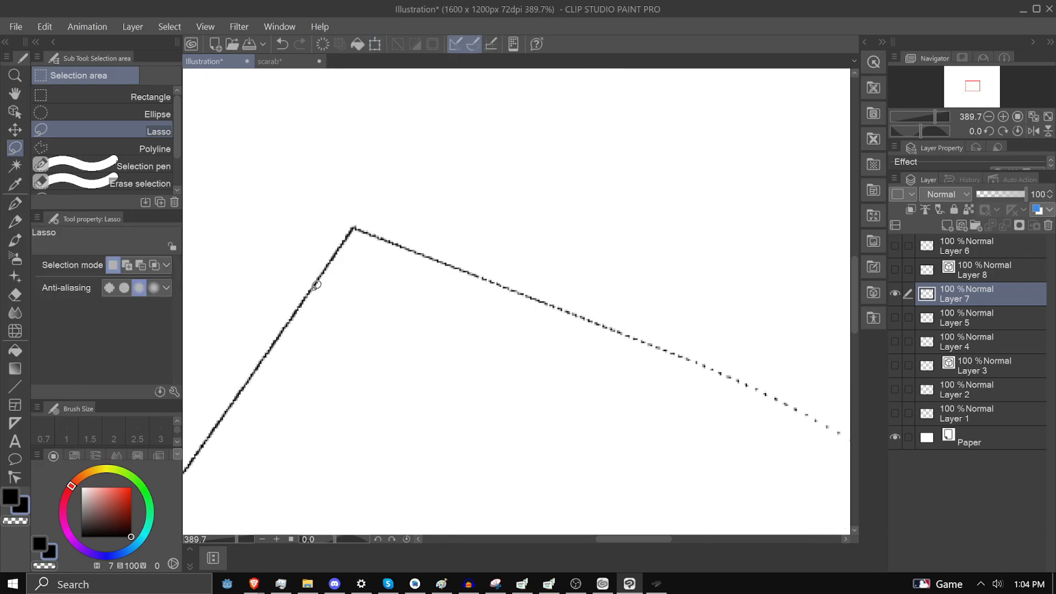
scroll(322, 275, up, 5)
mouse_move(385, 264)
mouse_down()
mouse_move(175, 433)
mouse_move(307, 425)
mouse_move(389, 298)
mouse_move(542, 276)
mouse_up()
mouse_move(434, 259)
mouse_down()
mouse_move(432, 405)
mouse_move(396, 265)
mouse_up()
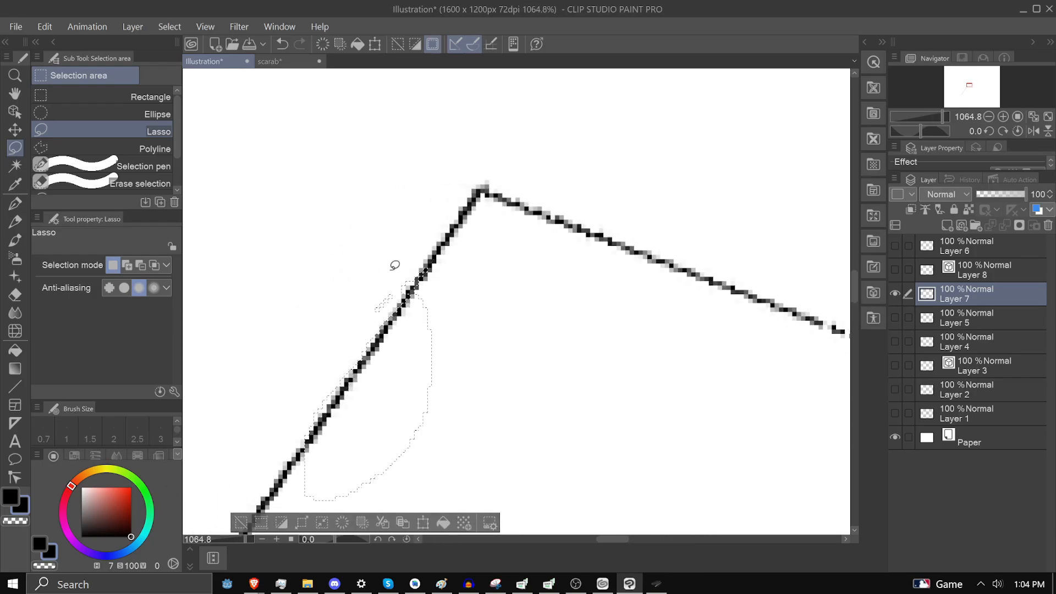
key(ctrl+d)
Enlarge the corner lines on raster Layer 7 to 281% in width and height
scroll(452, 217, down, 8)
key(ctrl+t)
drag(552, 257, 815, 257)
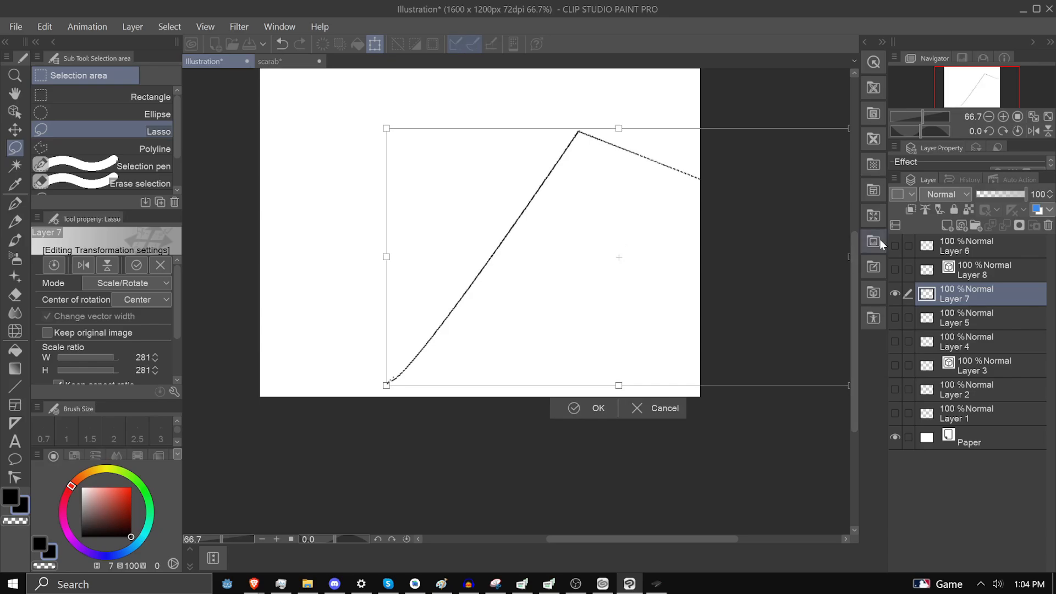
key(Return)
scroll(553, 187, up, 1)
mouse_move(532, 191)
mouse_down()
mouse_move(513, 189)
mouse_move(498, 259)
mouse_move(467, 231)
mouse_up()
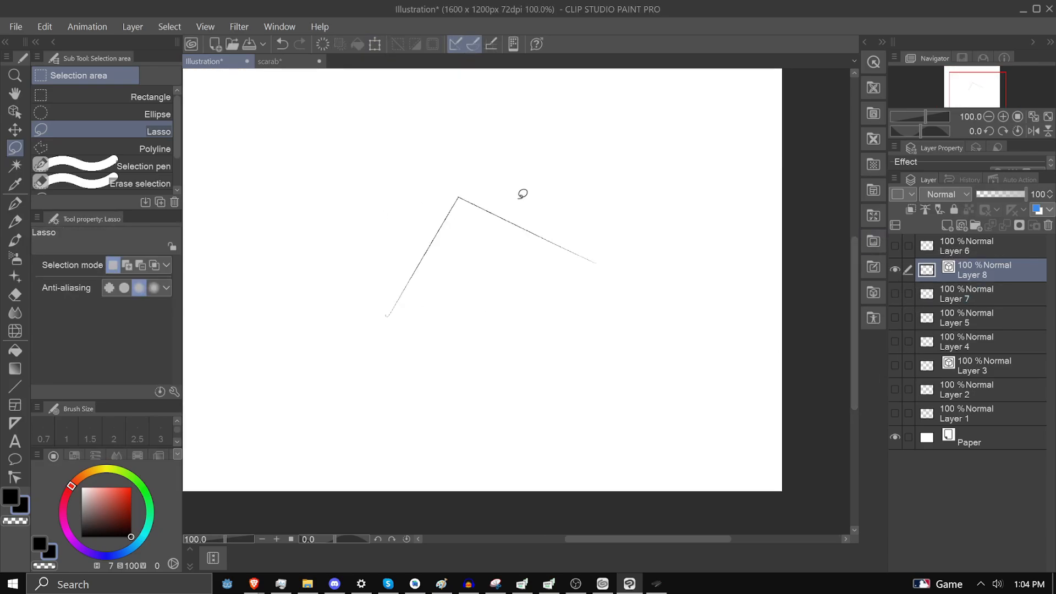
Rotate the corner lines on vector Layer 8 counterclockwise and shift them up and to the left
key(ctrl+t)
scroll(420, 202, up, 6)
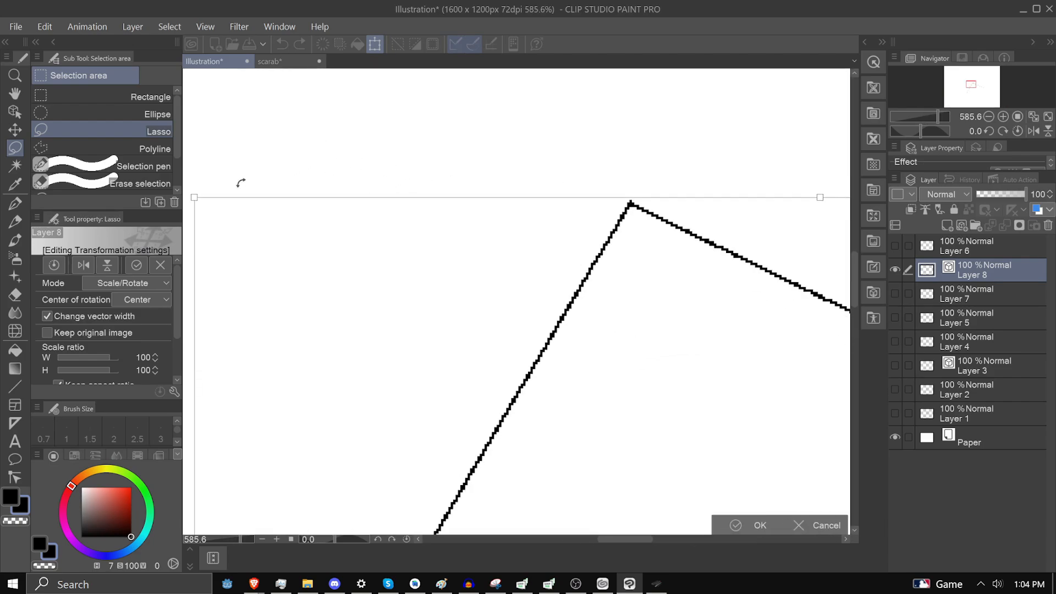
drag(220, 187, 156, 341)
drag(522, 389, 497, 238)
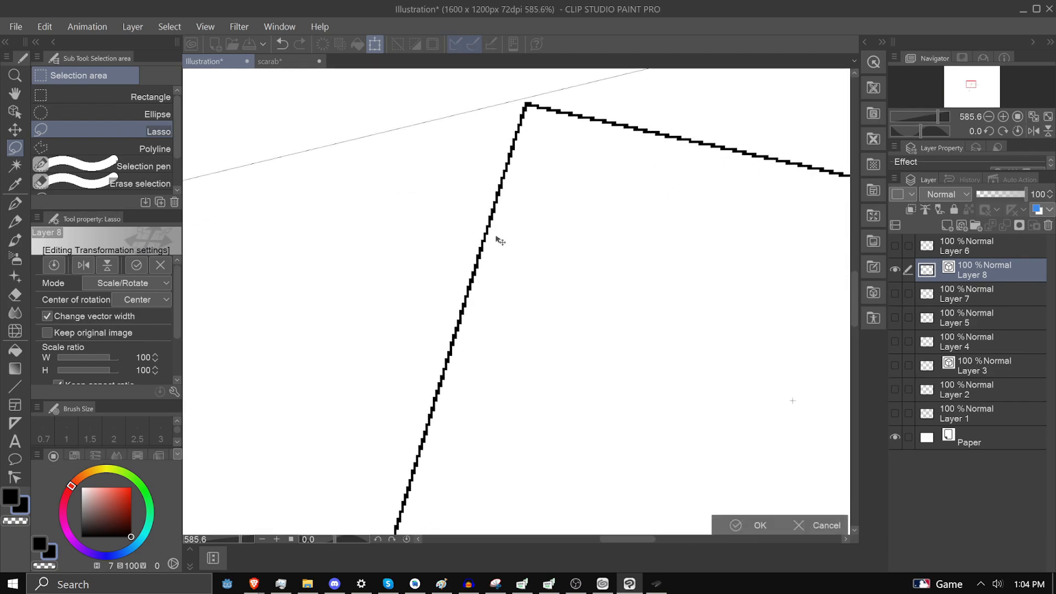
key(Return)
scroll(523, 246, down, 8)
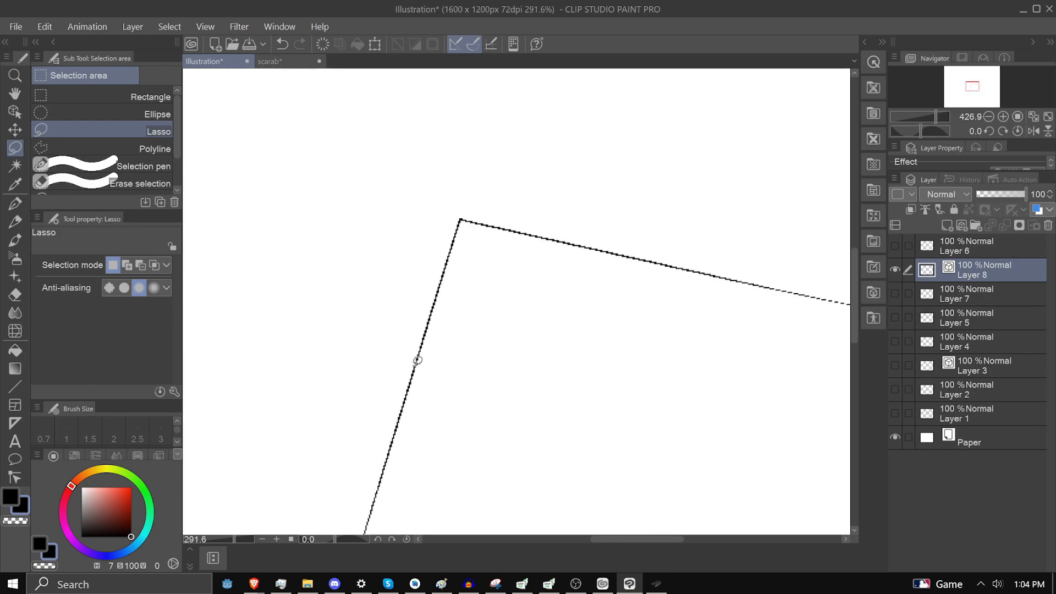
Enlarge the corner lines on vector Layer 8 to span most of the canvas and reposition them
key(ctrl+t)
drag(545, 267, 567, 129)
drag(583, 221, 587, 335)
key(Return)
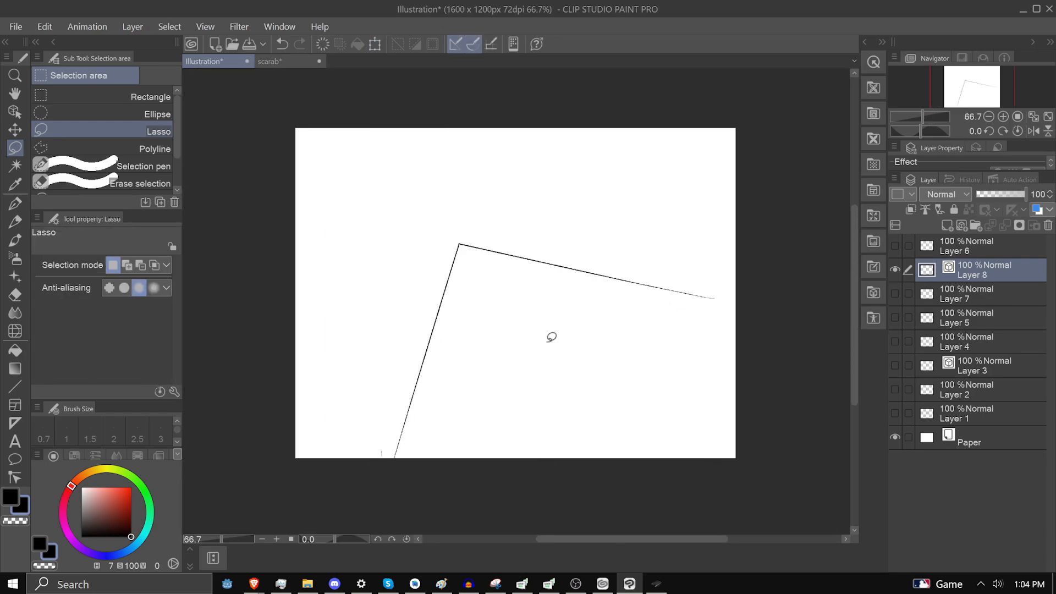
scroll(460, 169, up, 7)
scroll(460, 168, down, 4)
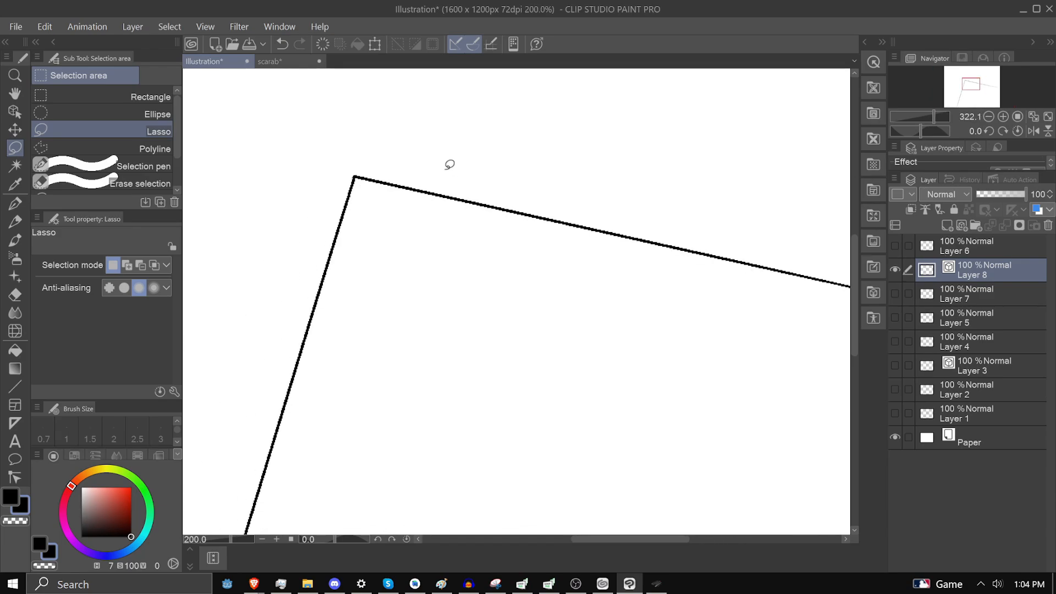
Set the brush size of the vector lines on Layer 8 to 43 with the Object tool
click(15, 111)
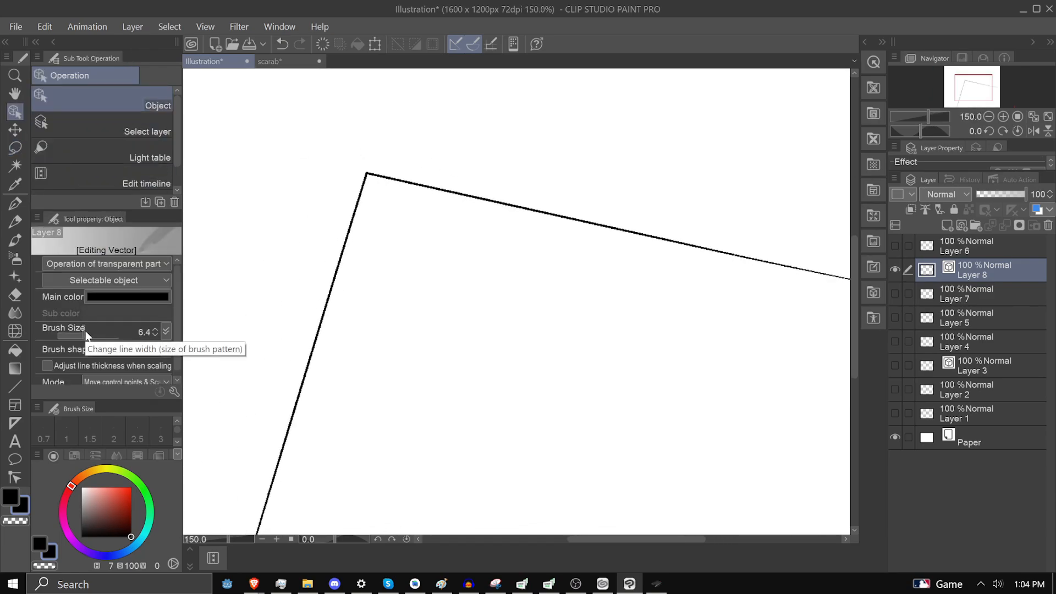
drag(81, 331, 94, 331)
scroll(382, 295, down, 4)
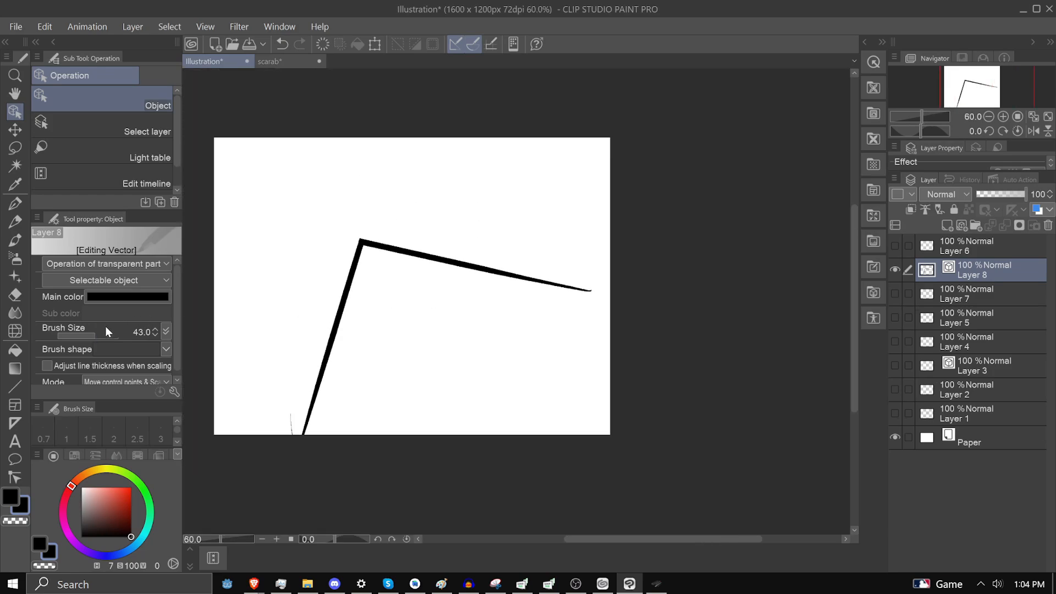
Set the Layer 8 vector lines' brush size to 35.1 and narrow the outer part of the upper line with Adjust line width
mouse_move(104, 328)
mouse_down()
mouse_move(86, 332)
mouse_move(96, 332)
mouse_up()
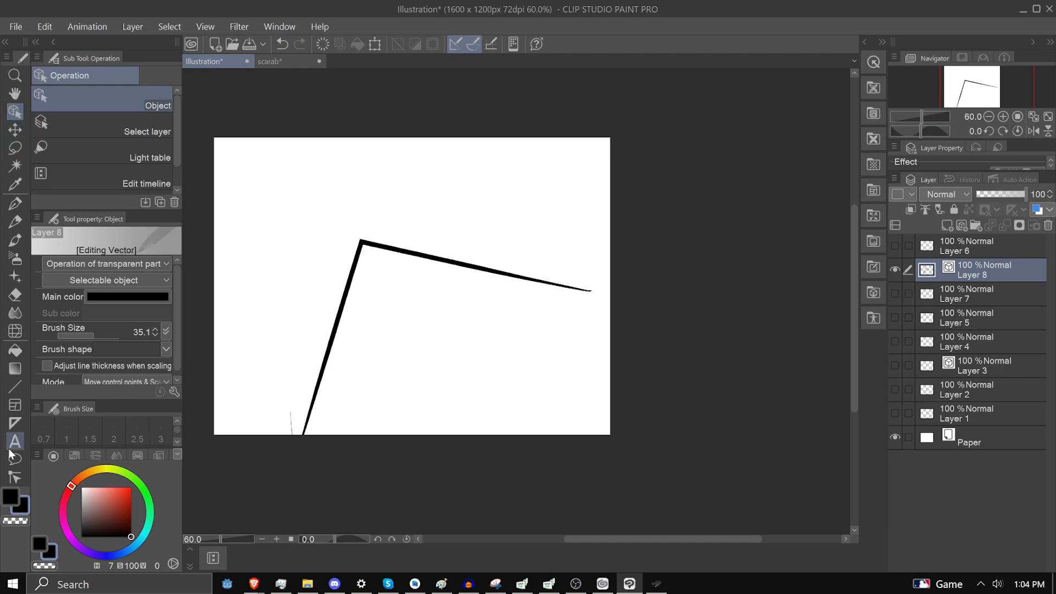
click(15, 478)
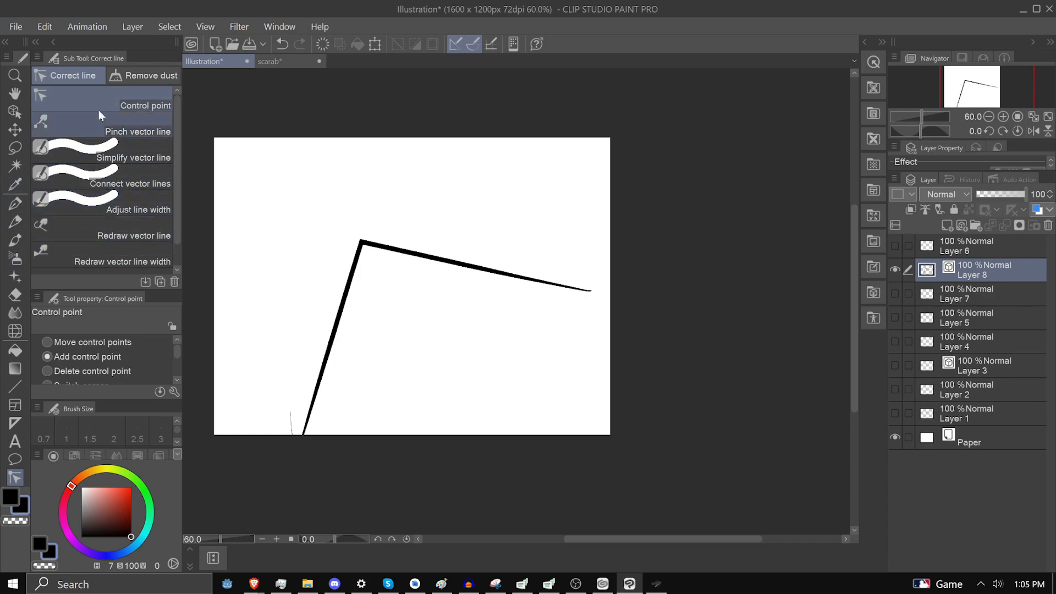
click(108, 208)
drag(94, 290, 94, 198)
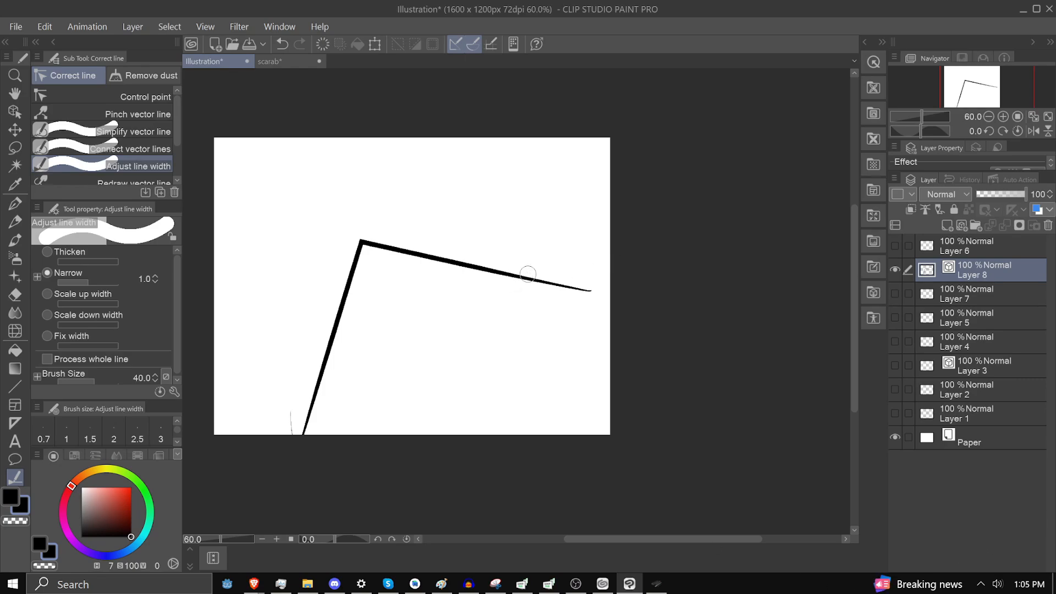
drag(528, 274, 597, 293)
mouse_move(509, 277)
mouse_down()
mouse_move(619, 303)
mouse_move(609, 300)
mouse_move(666, 295)
mouse_move(653, 314)
mouse_up()
drag(453, 264, 506, 279)
mouse_move(417, 265)
mouse_down()
mouse_move(498, 282)
mouse_move(507, 267)
mouse_move(488, 275)
mouse_move(518, 275)
mouse_up()
drag(469, 258, 470, 258)
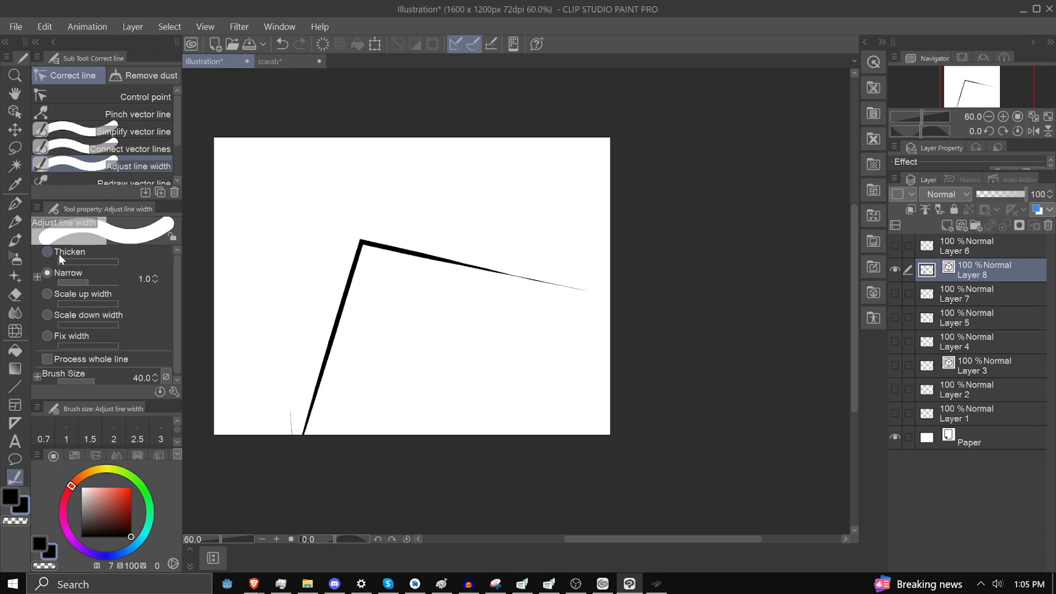
Thicken part of the upper line on Layer 8, and even out its width at a fixed 5.0
click(62, 255)
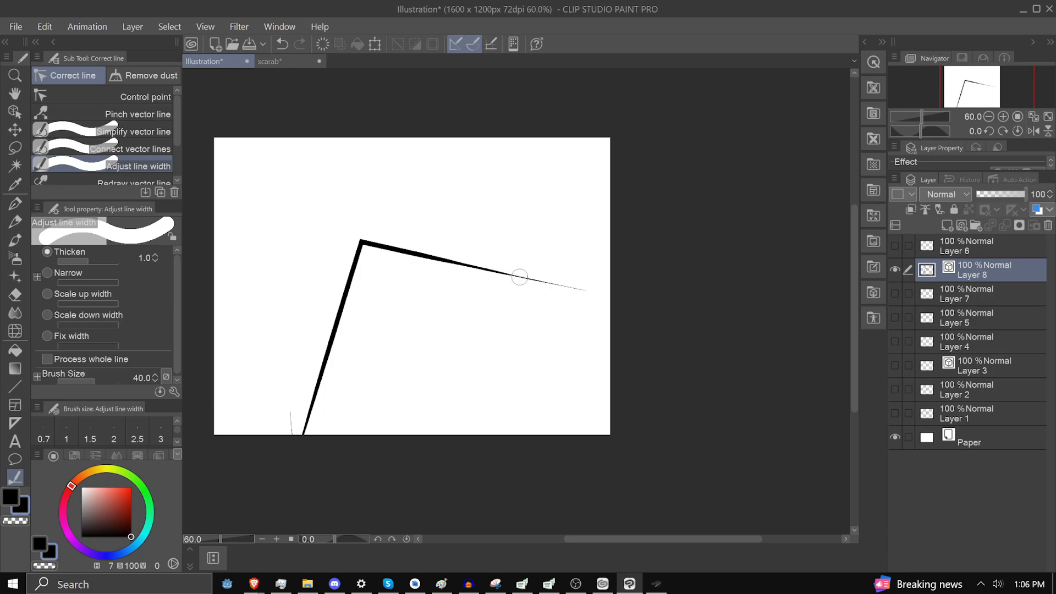
drag(519, 276, 513, 274)
click(48, 336)
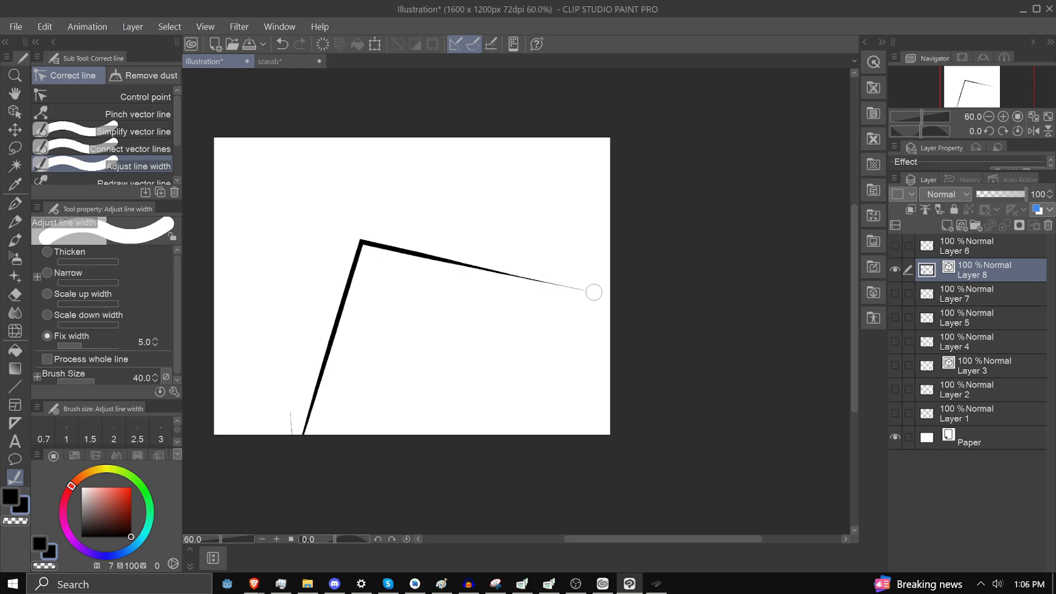
mouse_move(594, 292)
mouse_down()
mouse_move(403, 252)
mouse_move(584, 292)
mouse_up()
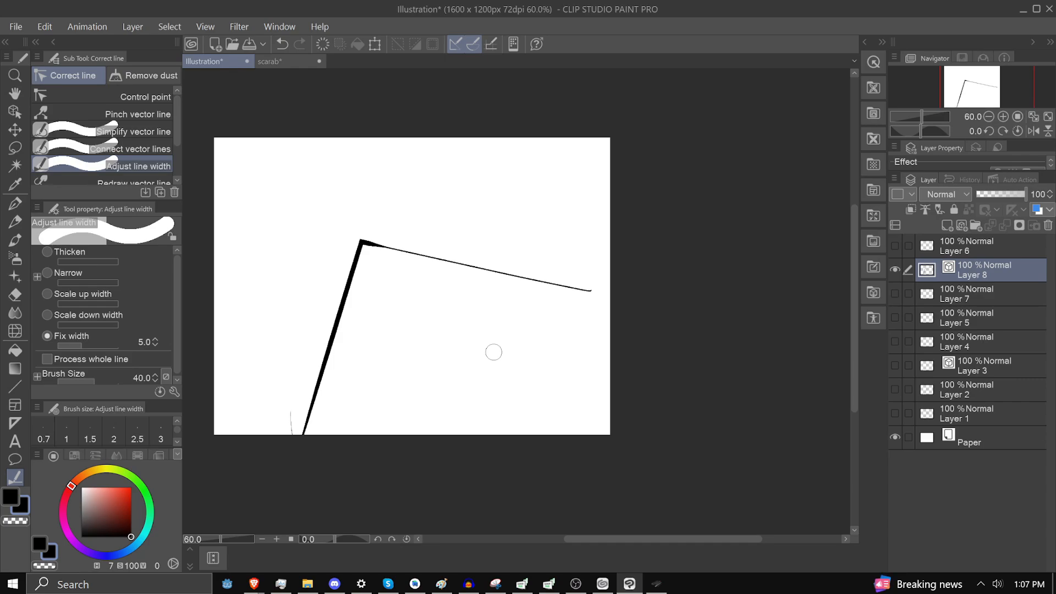
Switch to the scarab document and make its Gradient map 1 layer visible
click(278, 61)
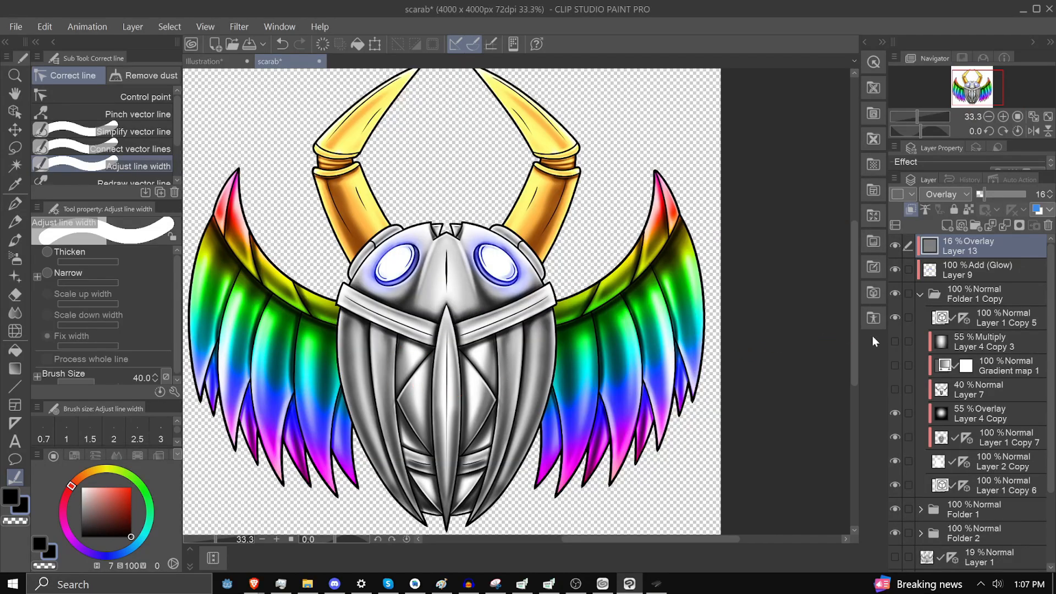
click(894, 365)
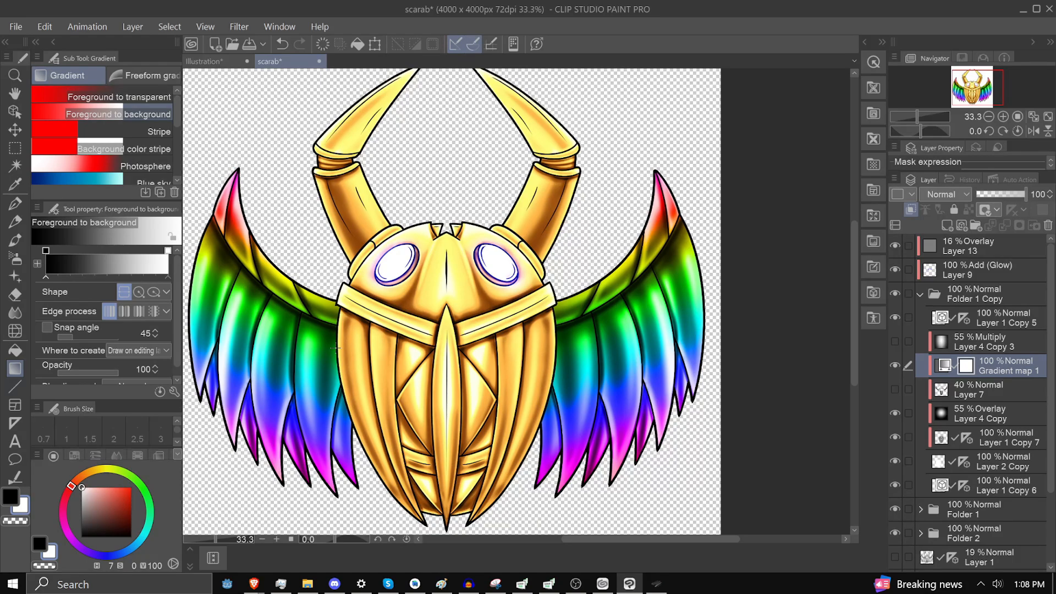
In the Illustration document, fill Layer 9 with a vertical black-to-white gradient and add a Gradient map correction layer above it
click(220, 61)
drag(429, 146, 432, 445)
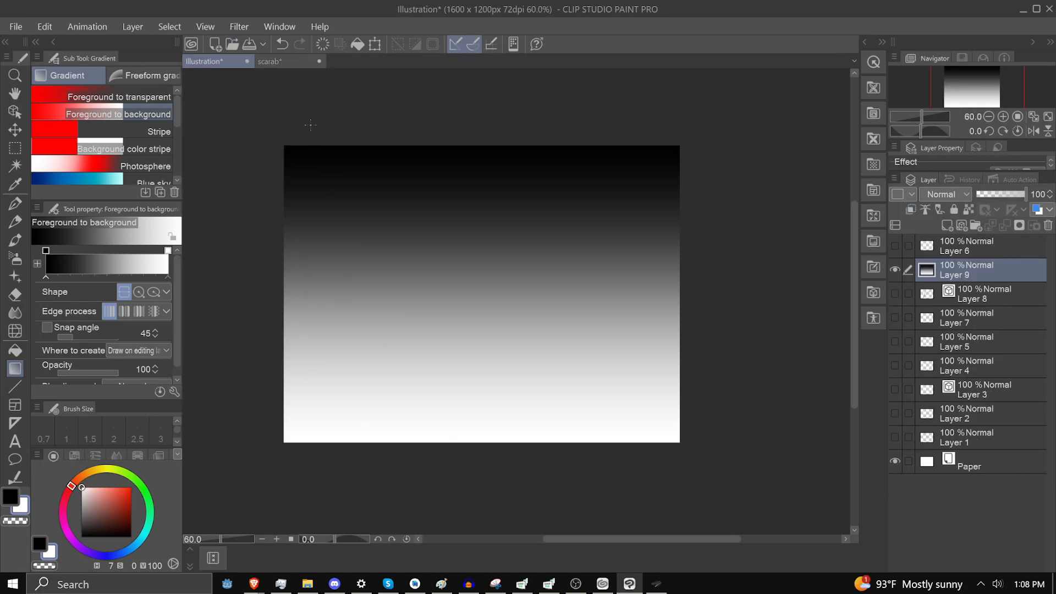
click(132, 27)
mouse_move(231, 73)
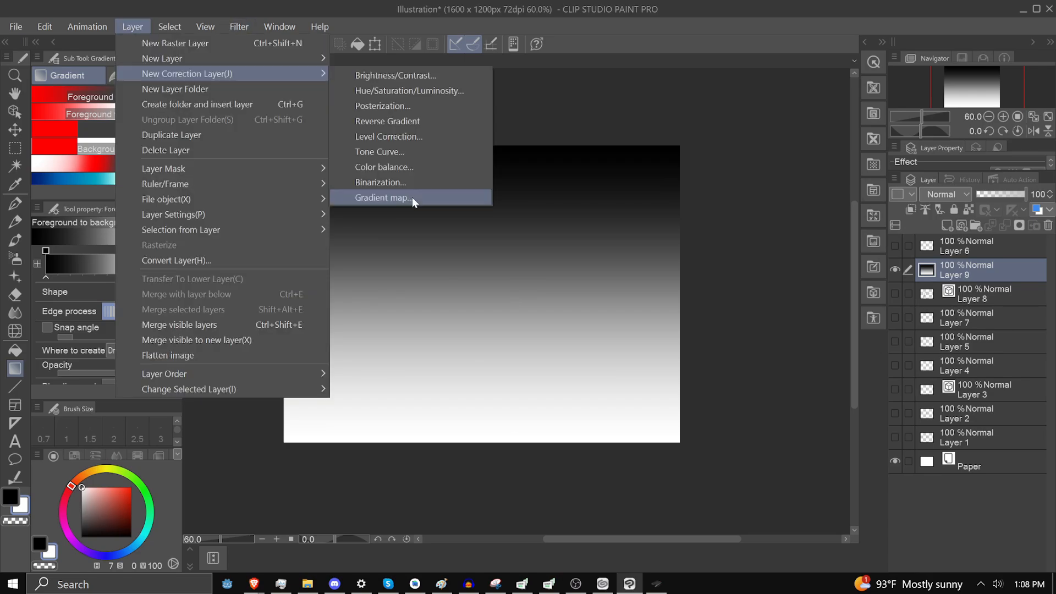
click(411, 197)
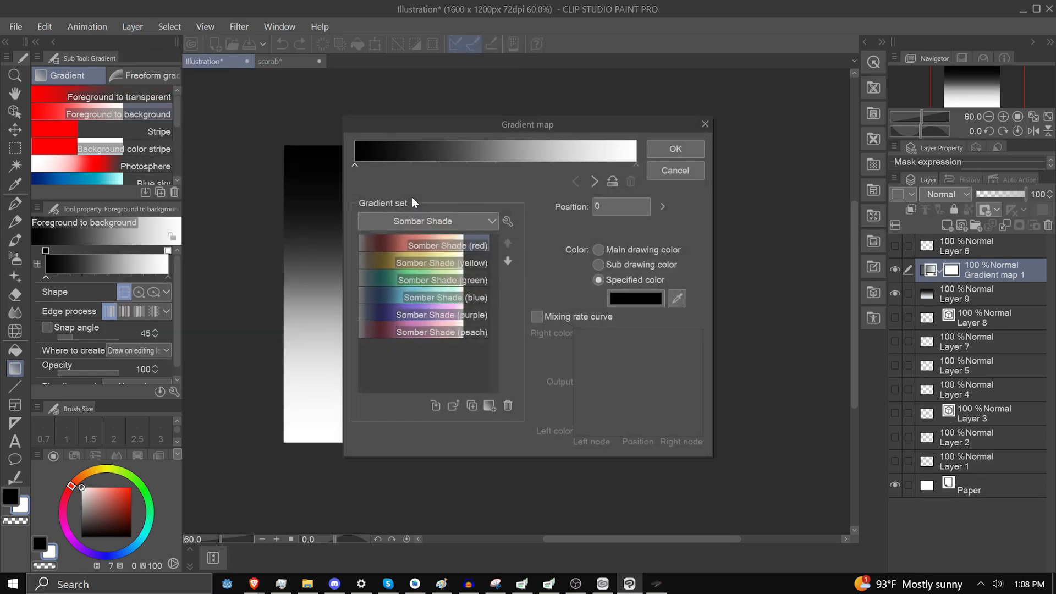
Apply the Somber Shade (red) preset, replace it with Somber Shade (blue), and select the gradient's node at position 100
click(400, 245)
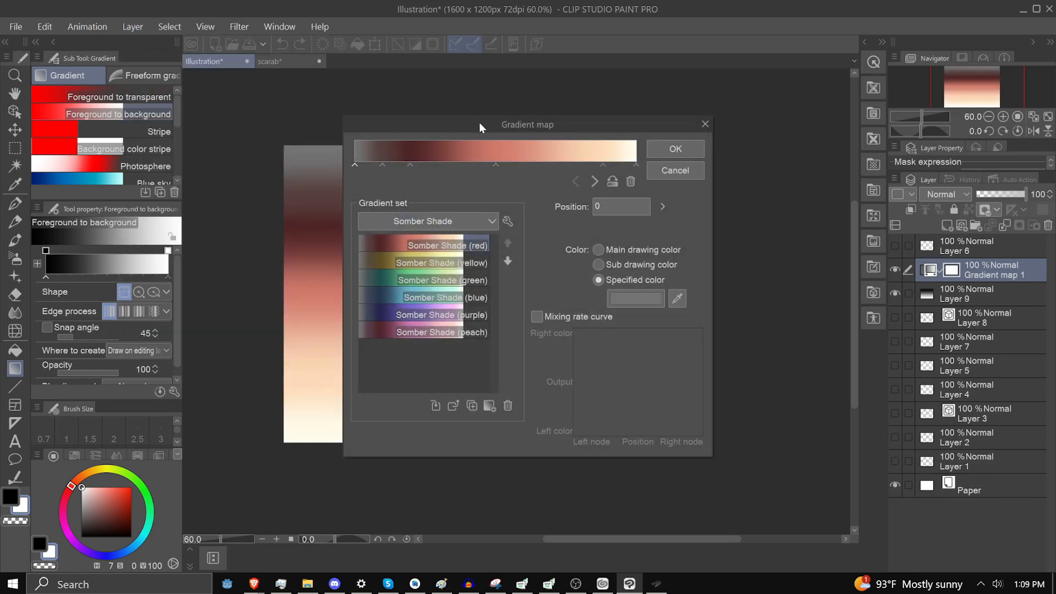
drag(480, 122, 806, 107)
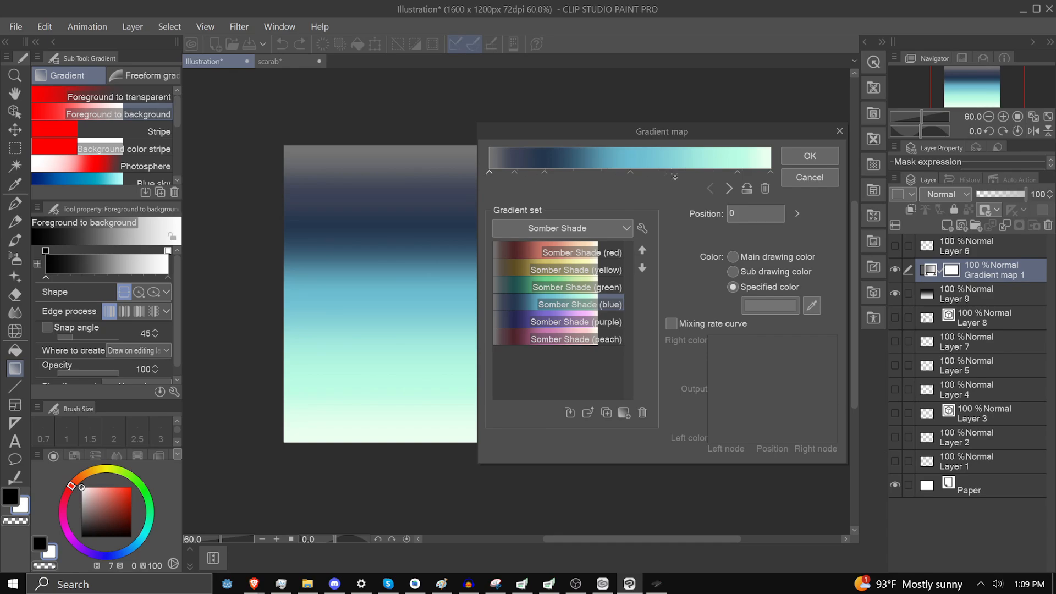
click(770, 173)
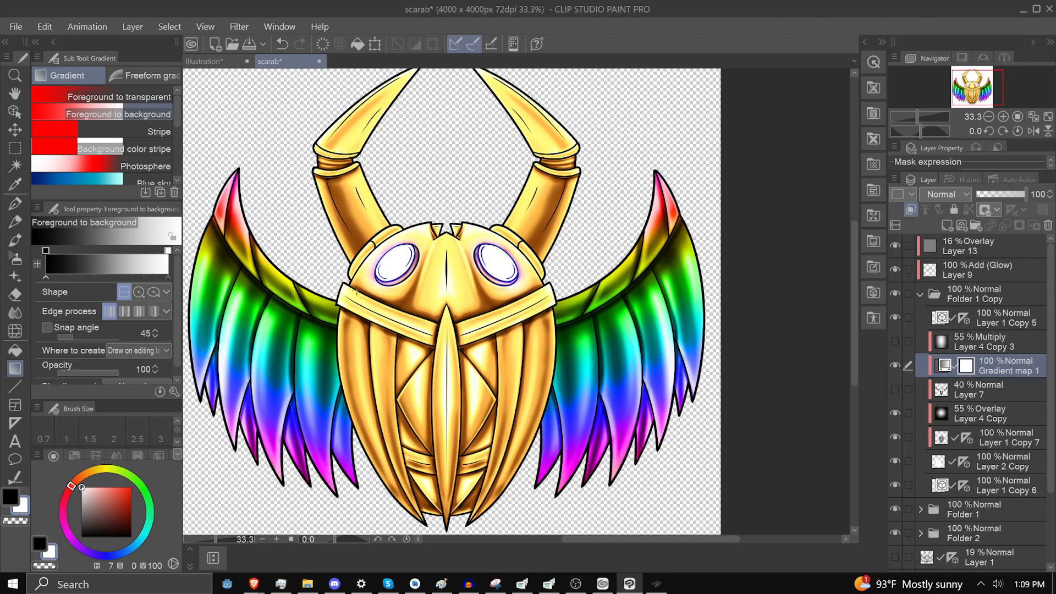
Open the scarab's gold gradient map for editing and move its dark brown node to position 16
scroll(506, 319, up, 4)
scroll(506, 319, up, 2)
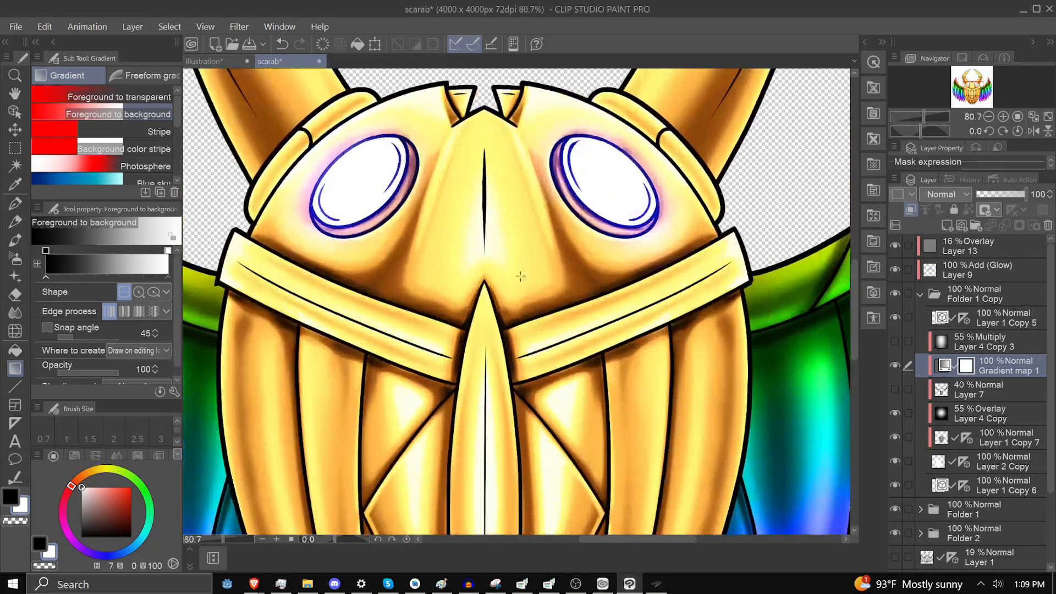
double_click(944, 366)
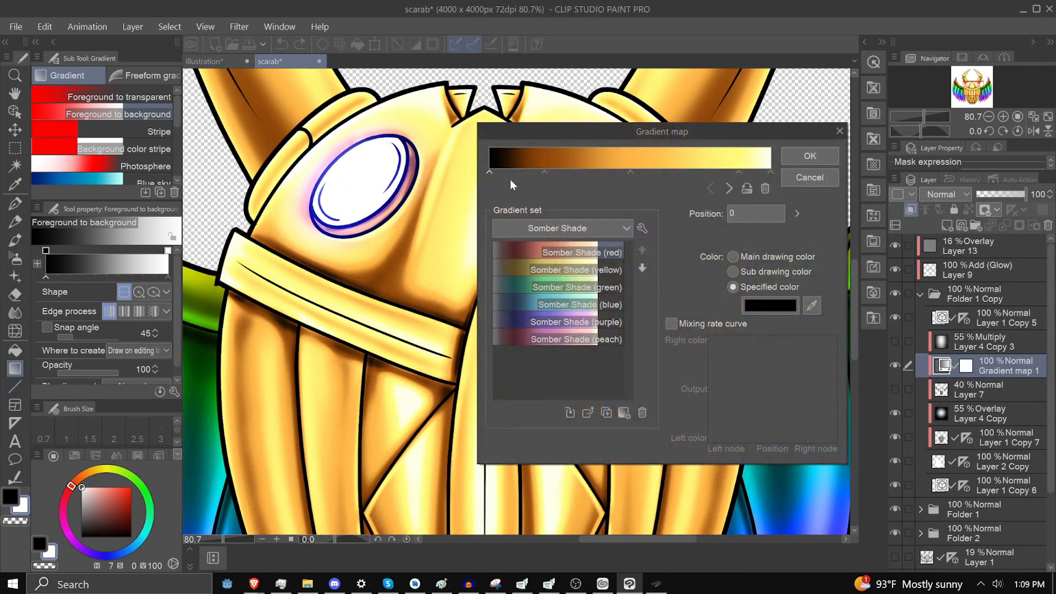
drag(560, 135, 777, 85)
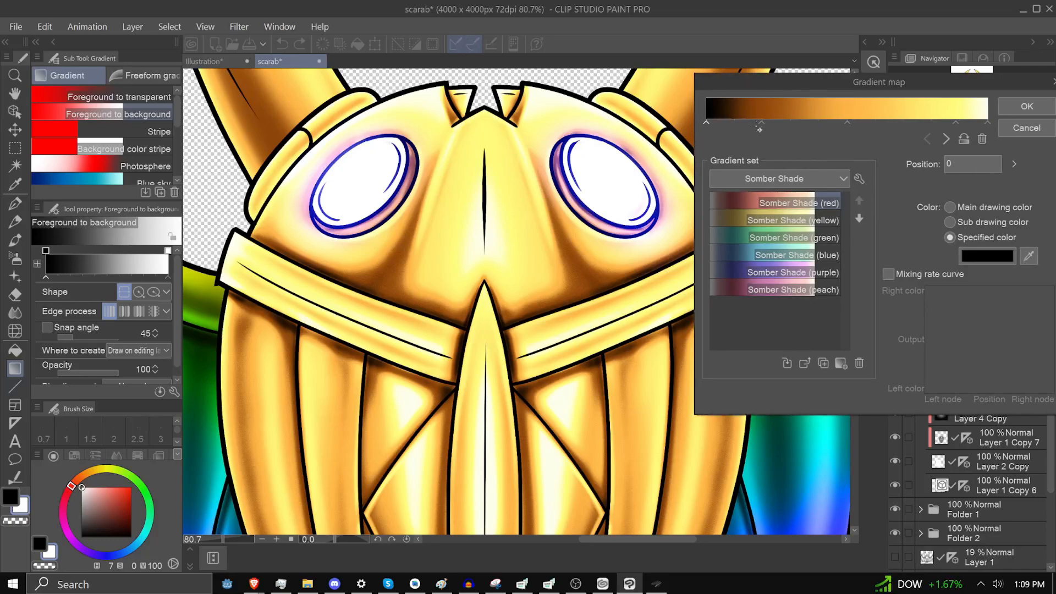
mouse_move(760, 121)
mouse_down()
mouse_move(792, 117)
mouse_move(752, 121)
mouse_up()
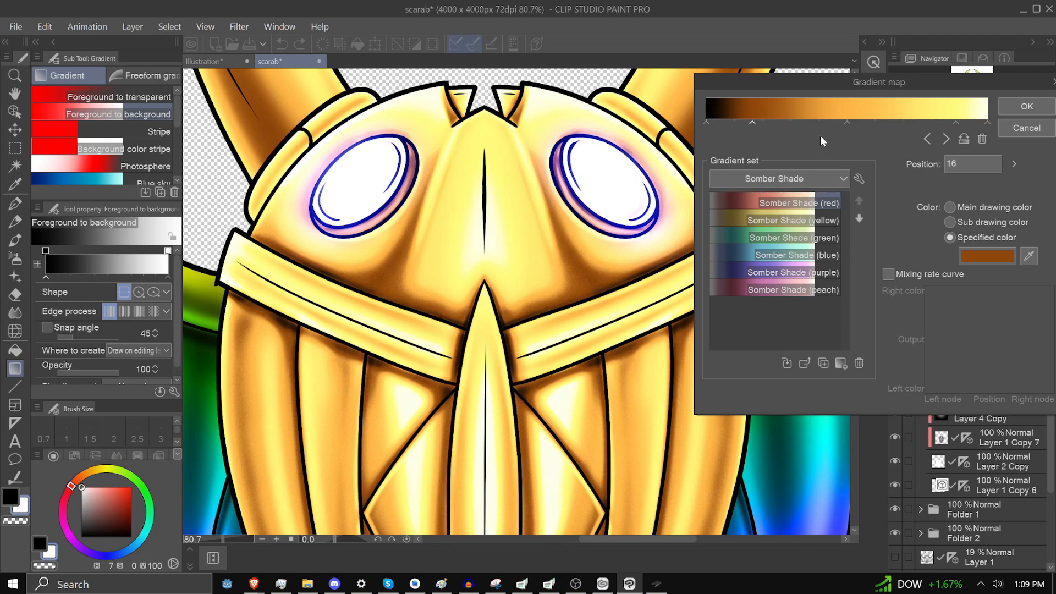
Change the color of the light yellow node at position 89 to pink FF7DD1
click(955, 121)
click(983, 255)
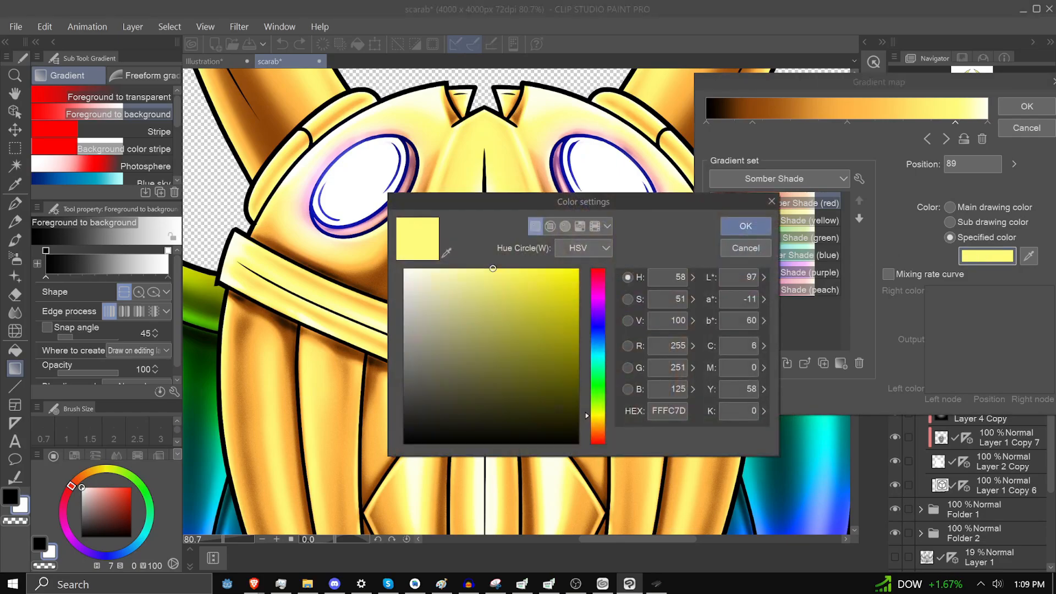
click(598, 287)
click(745, 226)
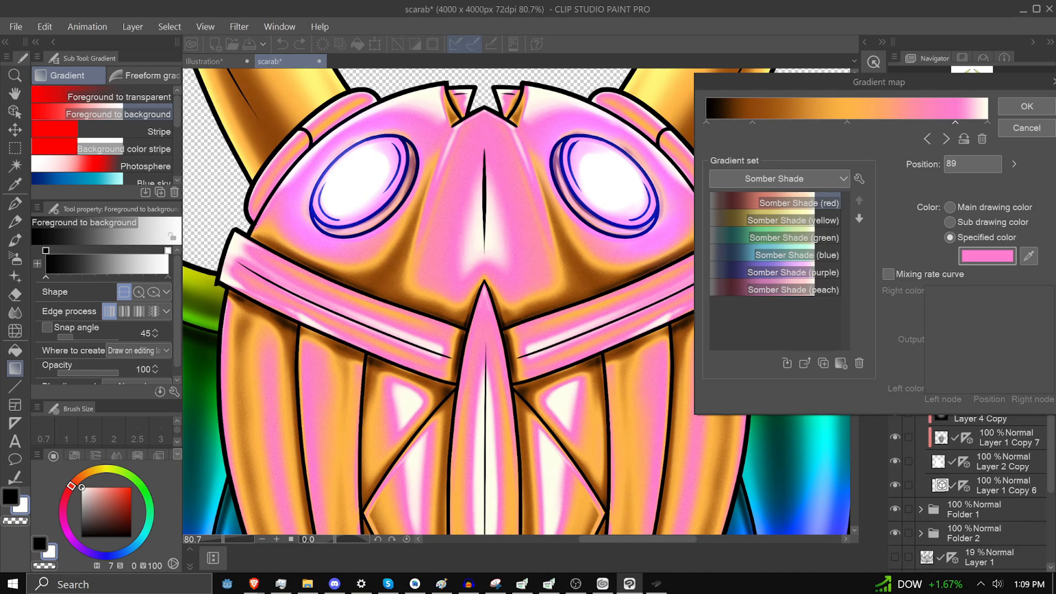
Change the gradient map's pink node at position 89 to a light yellow
click(982, 260)
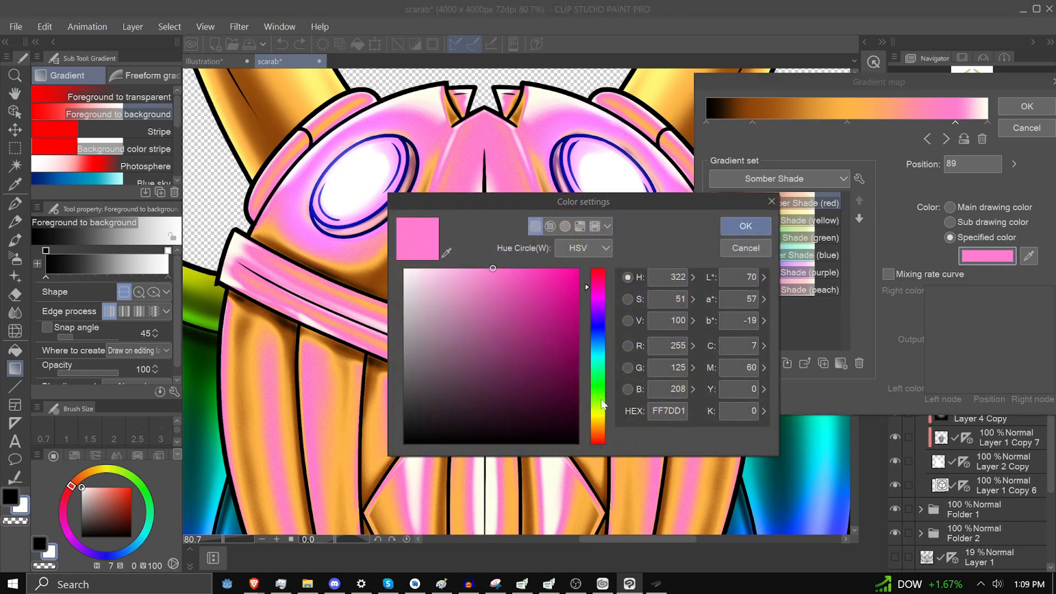
click(592, 422)
click(757, 226)
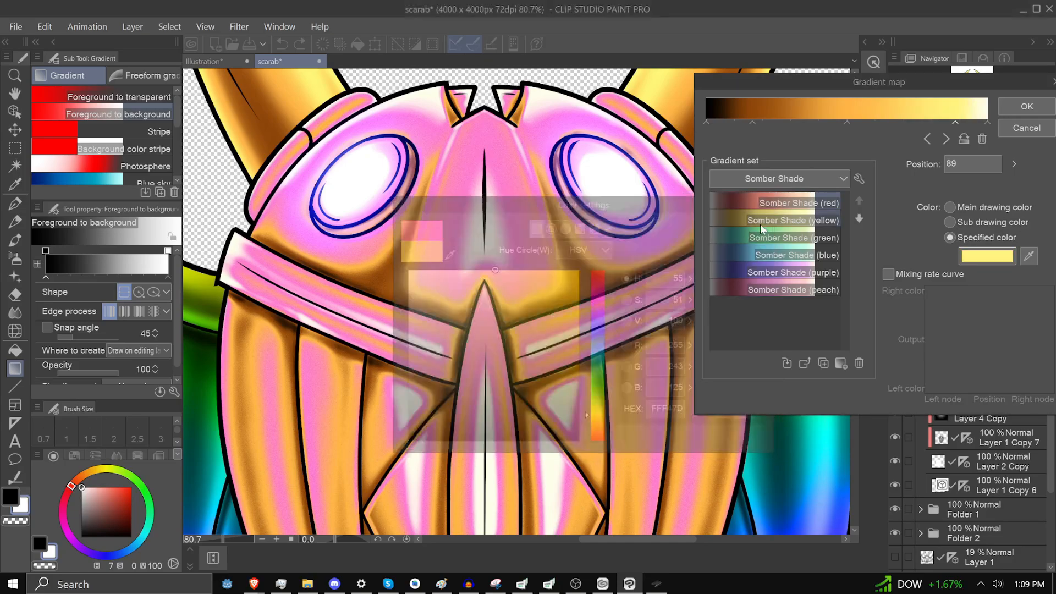
Cancel the gradient map edit and toggle the Gradient map 1 layer off and back on to compare the scarab's coloring
drag(850, 83, 425, 112)
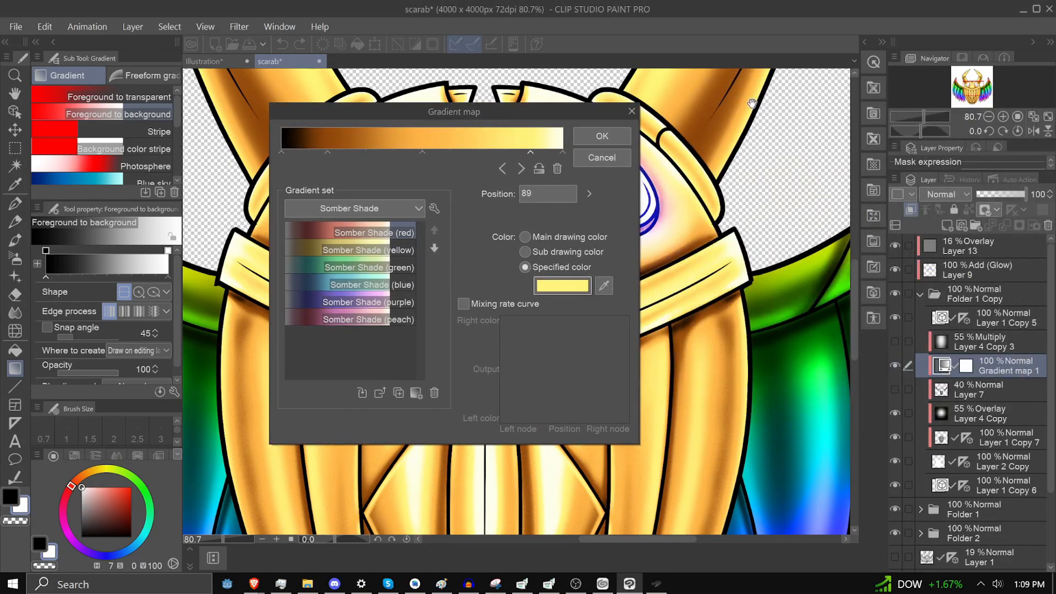
drag(498, 121, 807, 101)
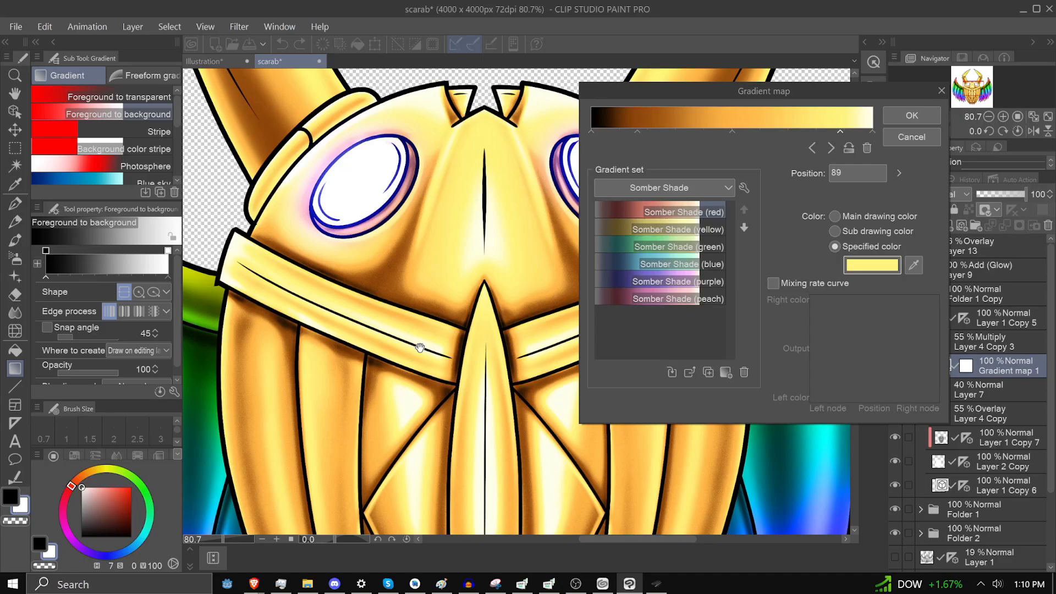
key(Escape)
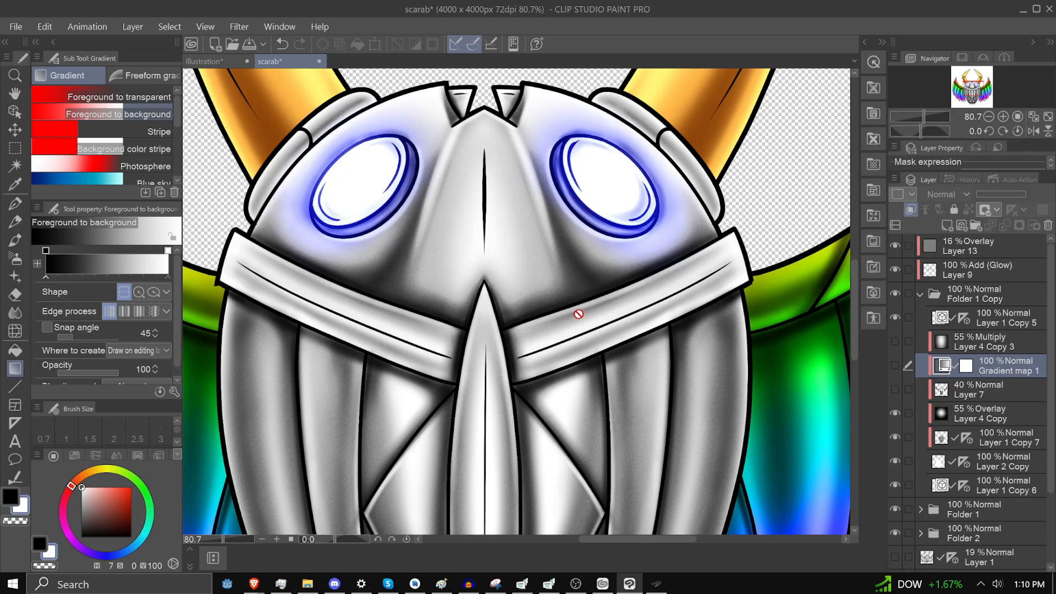
click(892, 367)
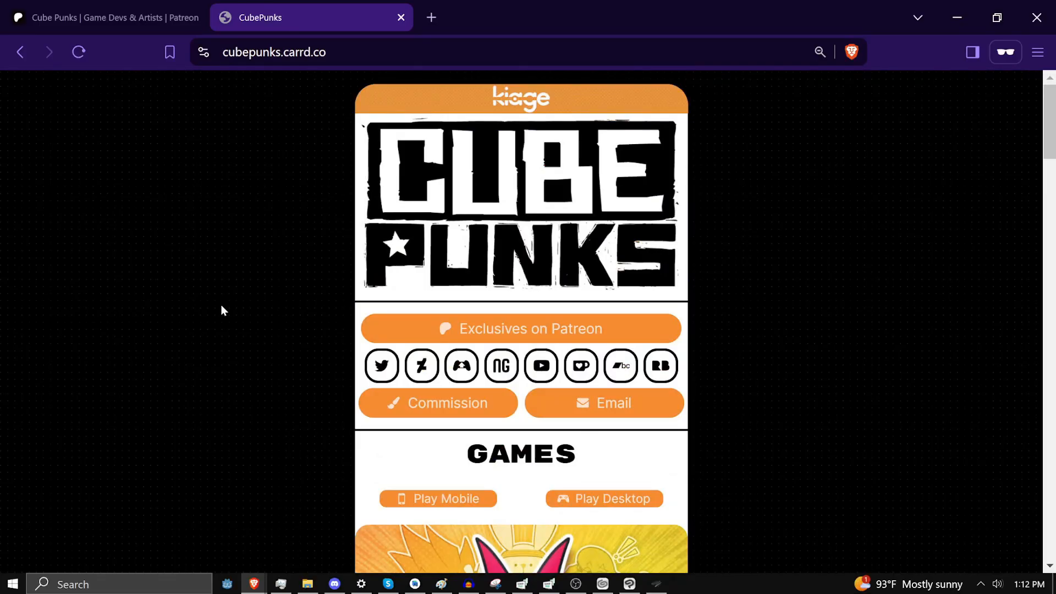
In the Brave browser, look through the games on the cubepunks.carrd.co page
scroll(222, 306, down, 10)
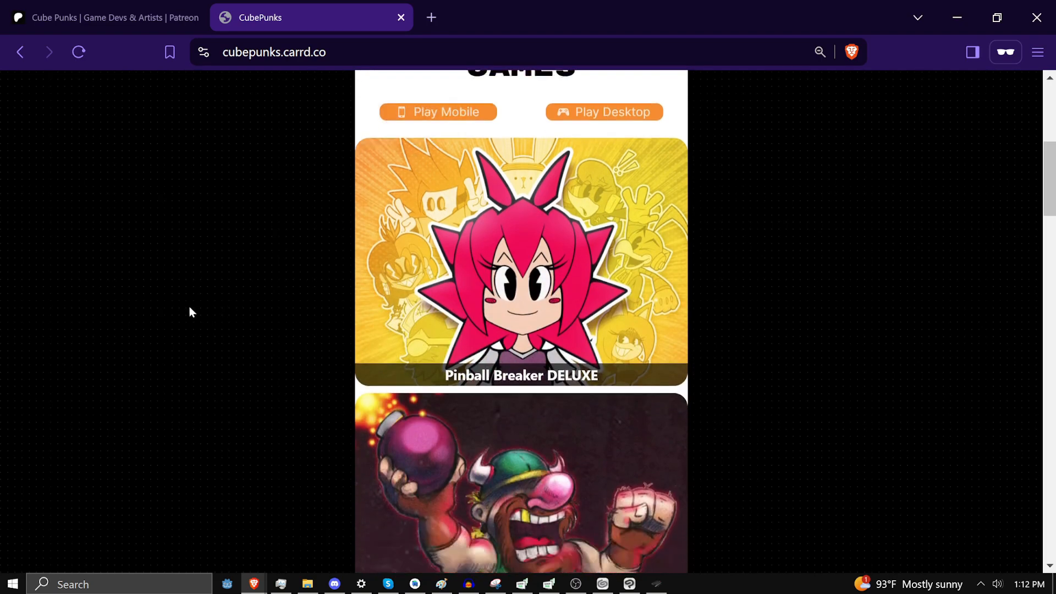
scroll(161, 334, down, 8)
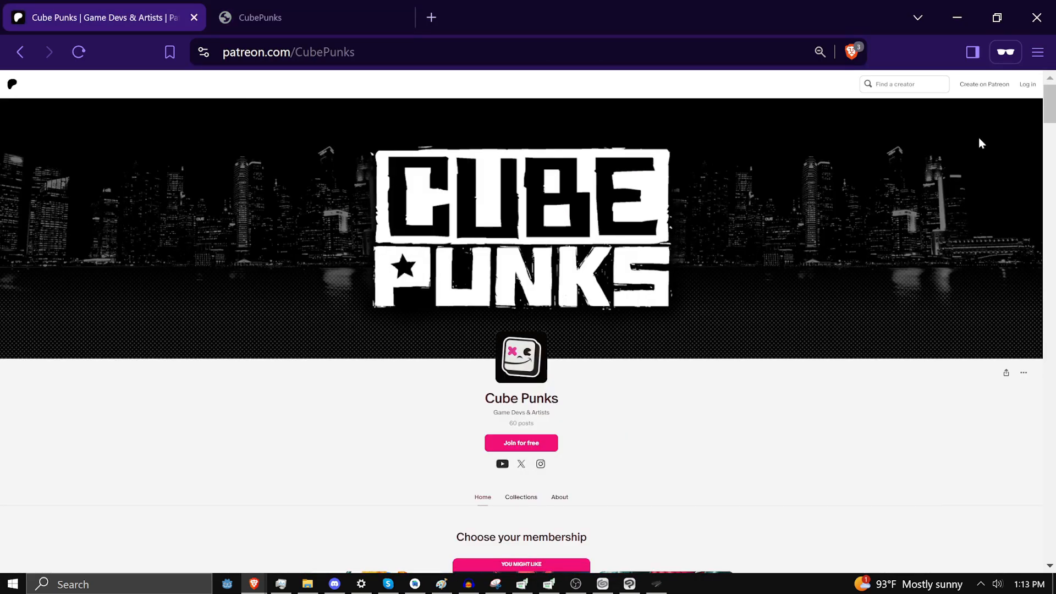
scroll(977, 149, down, 6)
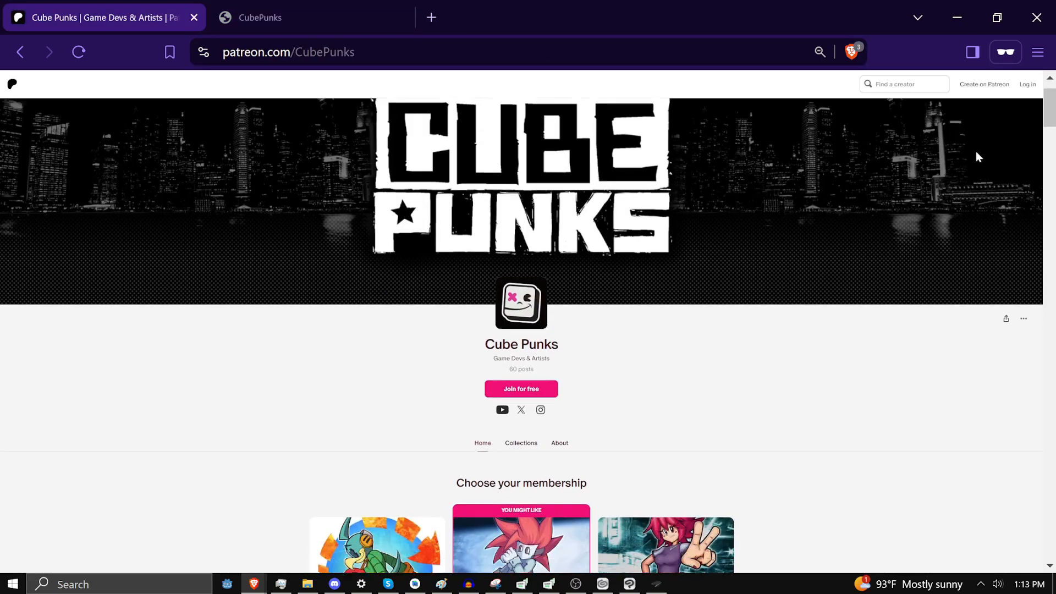